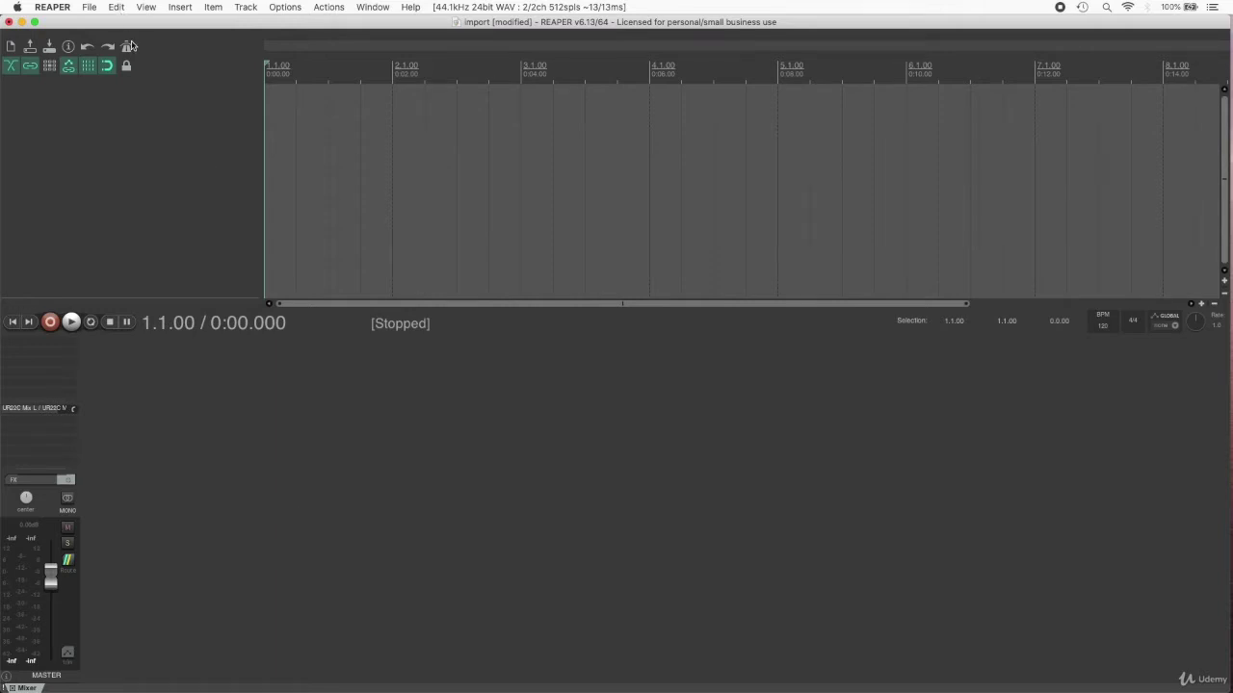
Set the project's media import option to copy media to the project path and apply the project settings.
left_click(89, 6)
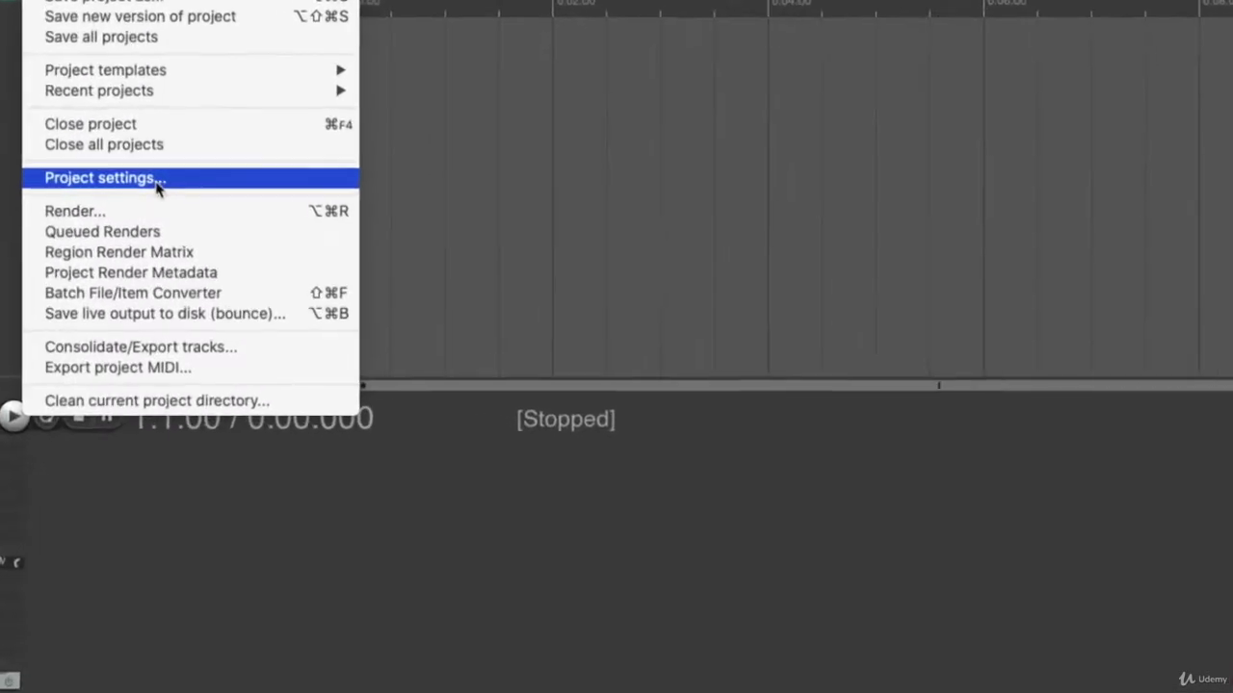
left_click(140, 180)
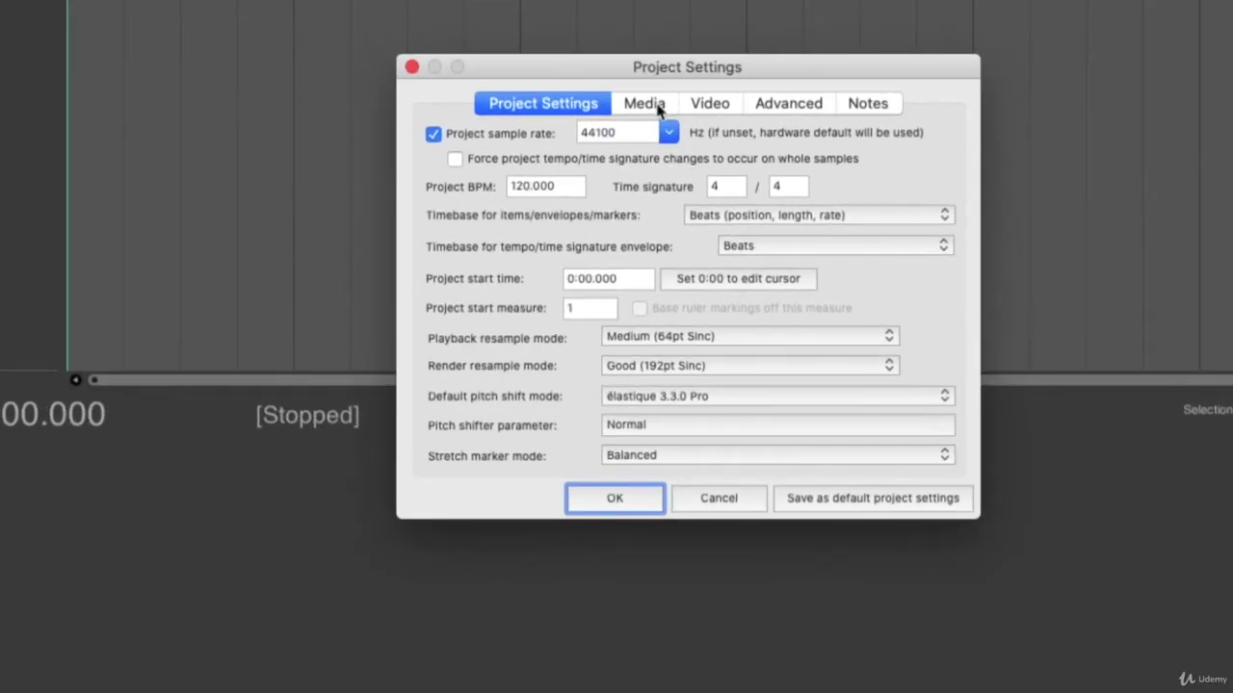
left_click(659, 108)
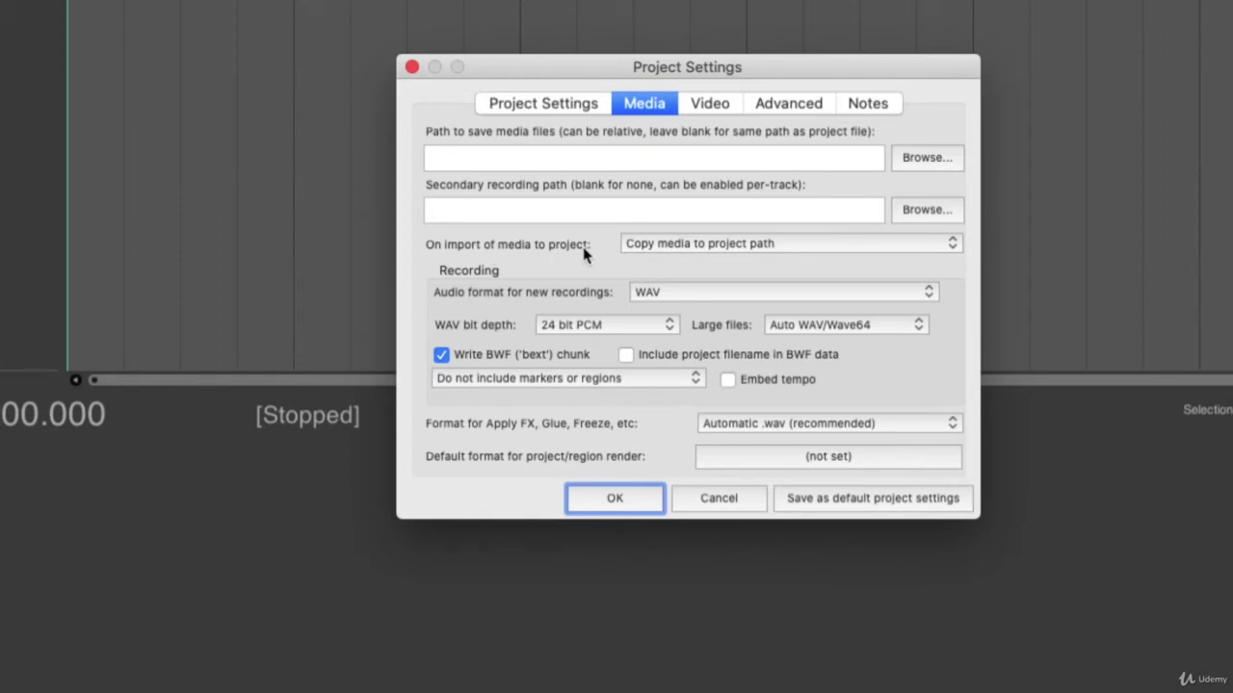
left_click(665, 246)
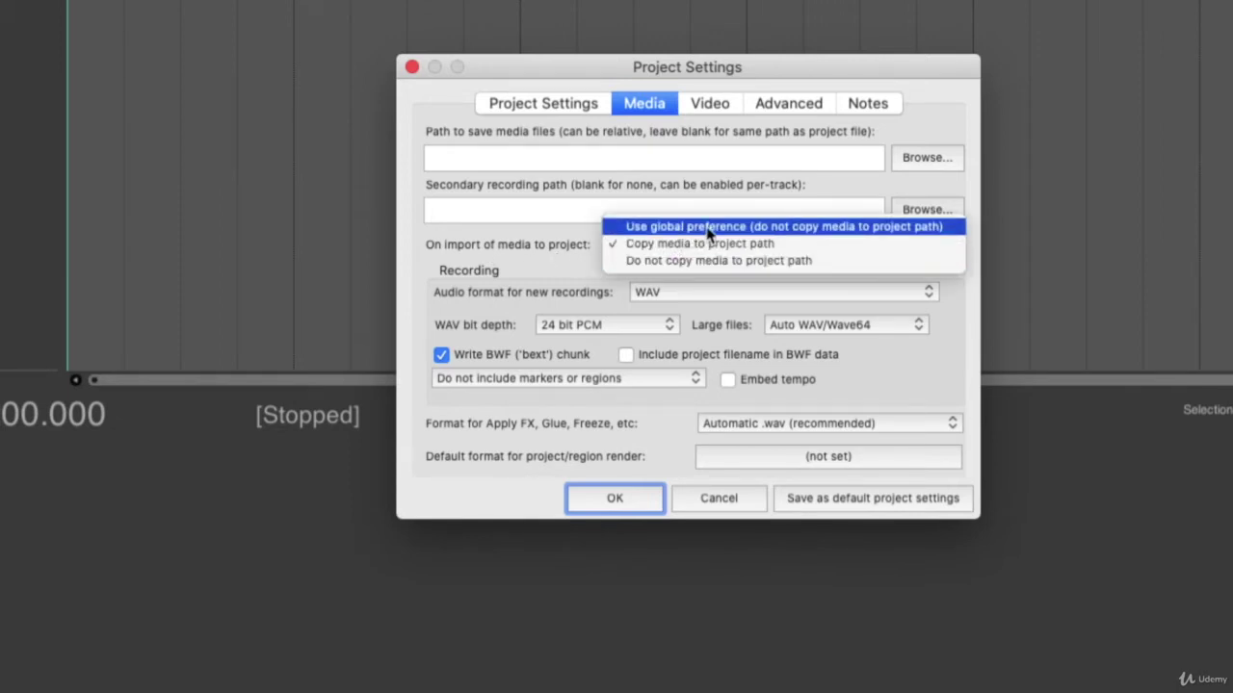
left_click(709, 229)
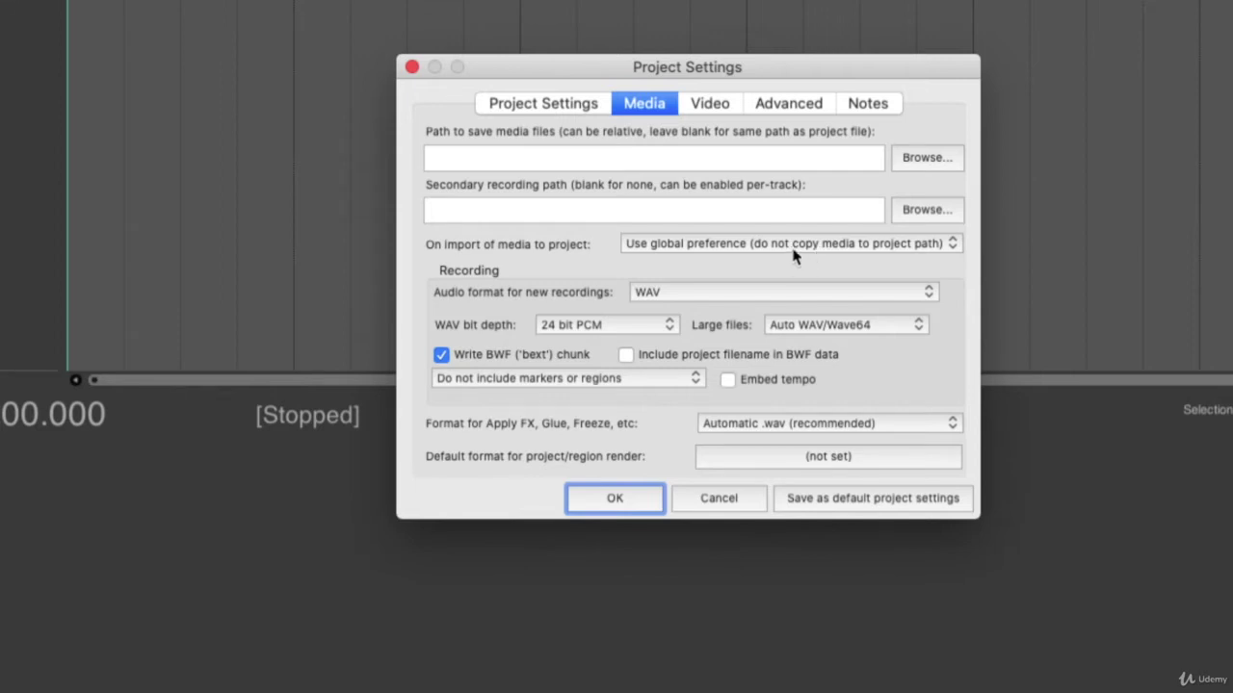
left_click(754, 248)
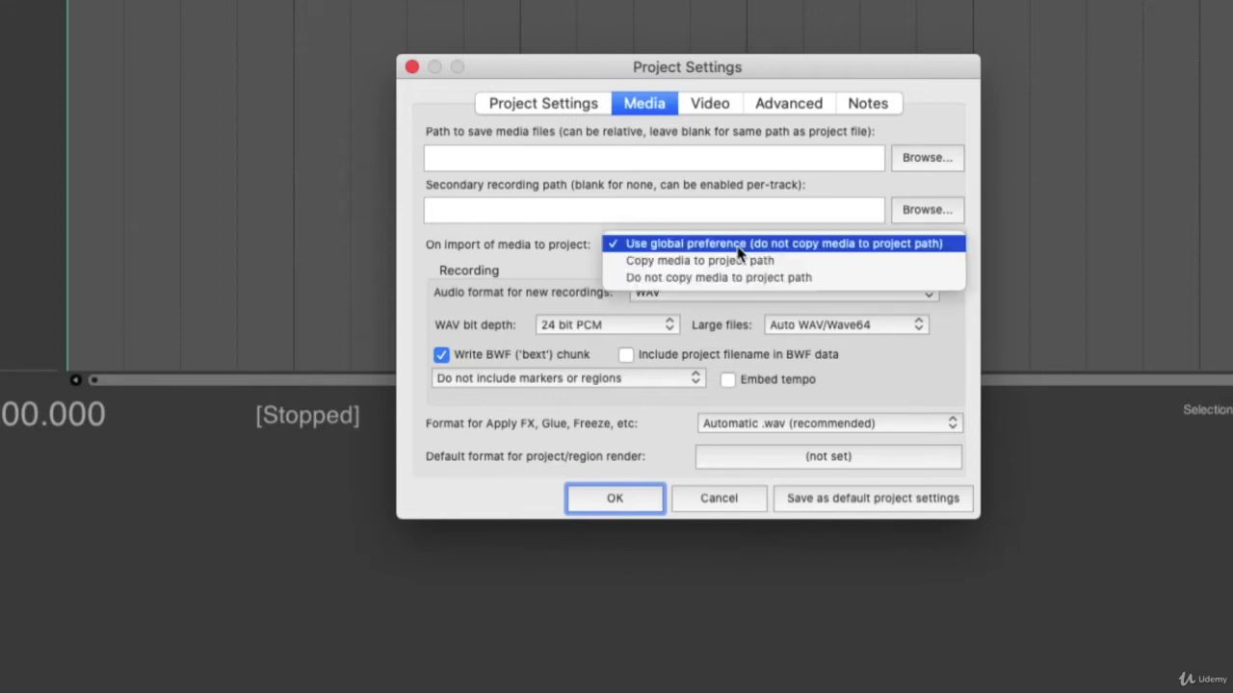
left_click(725, 265)
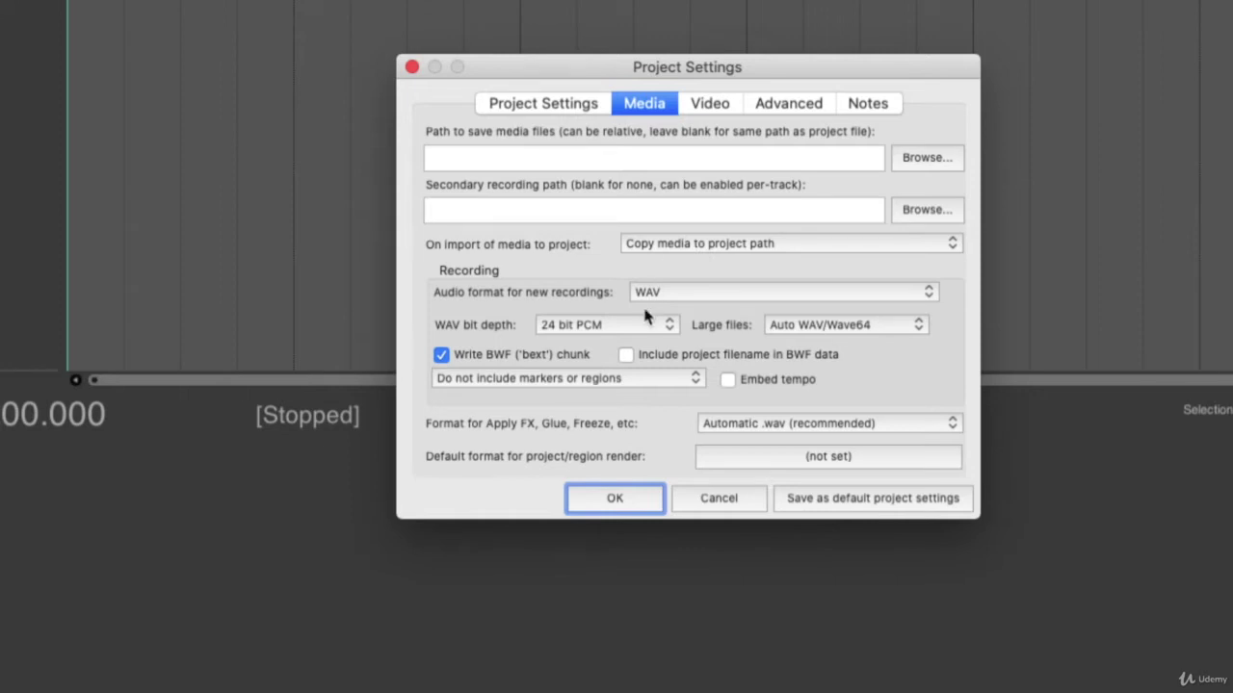
left_click(613, 496)
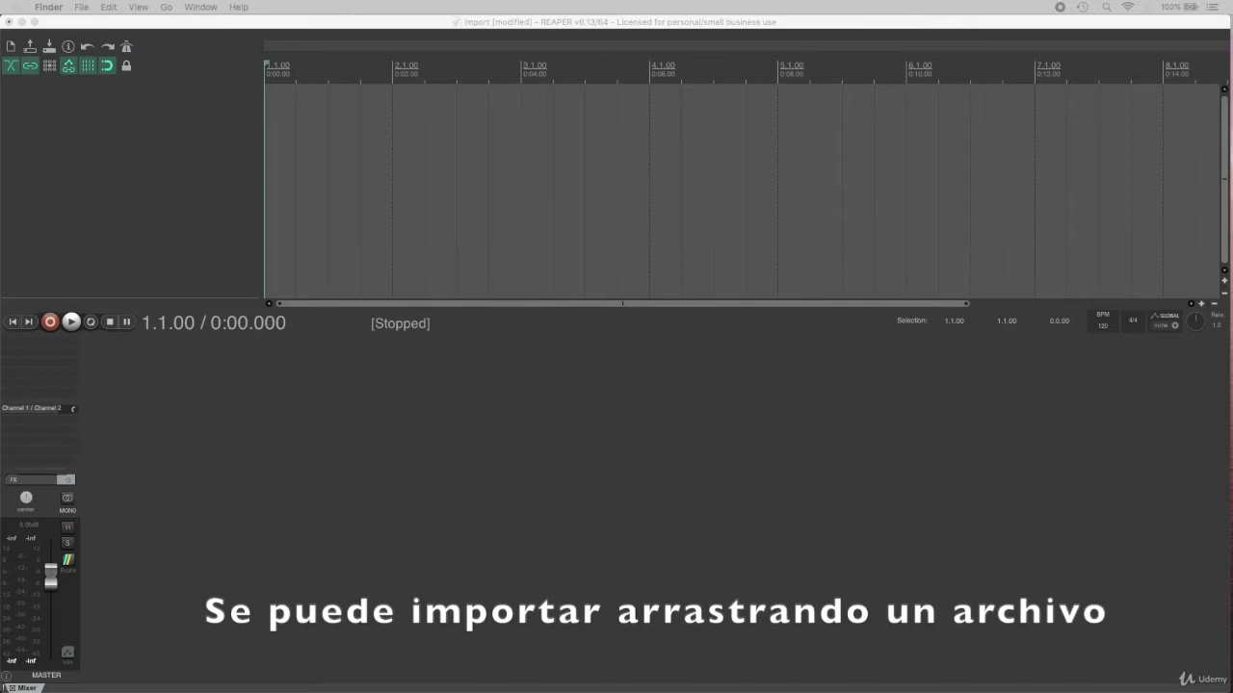
Import Beat 1.wav onto a new track at measure 2 and test starting and stopping playback from the project start.
left_click_drag(2, 241, 399, 137)
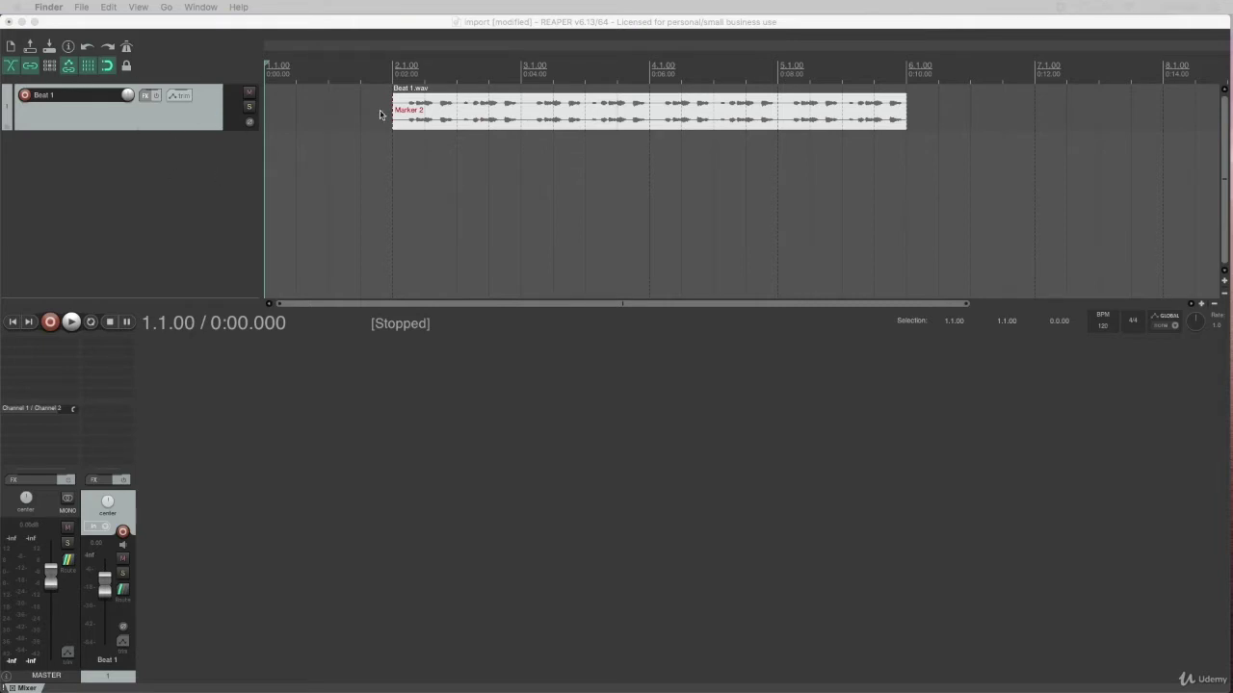
left_click(383, 24)
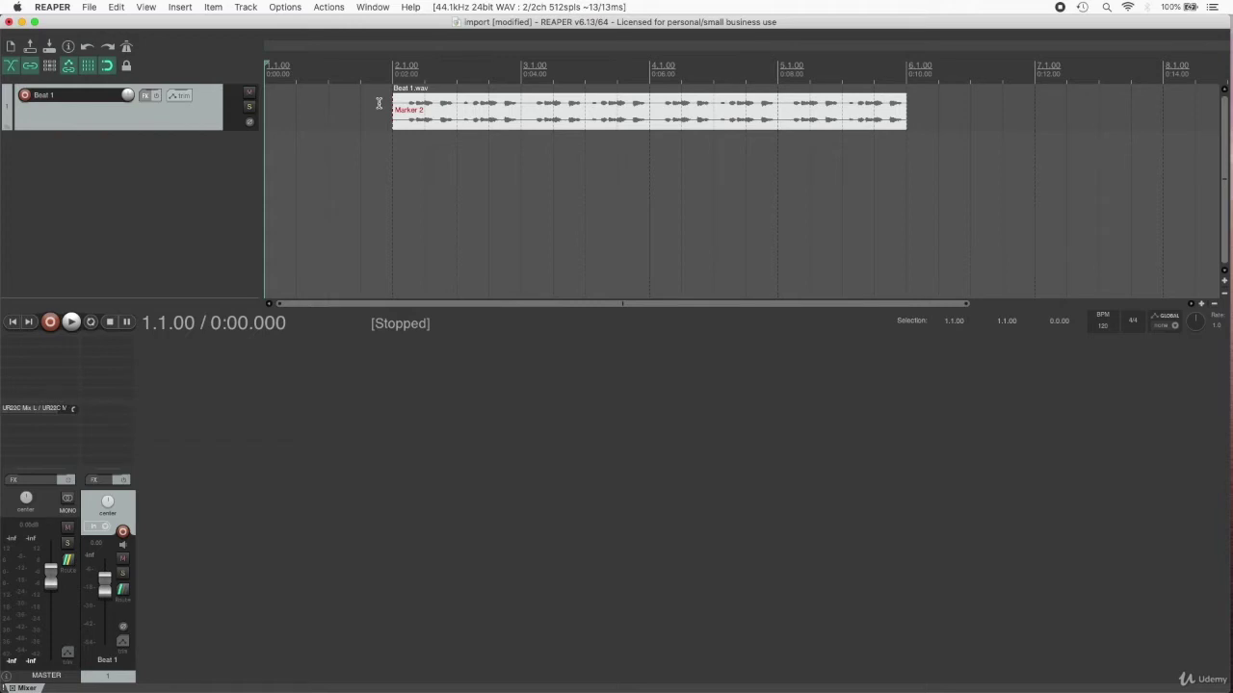
key("space")
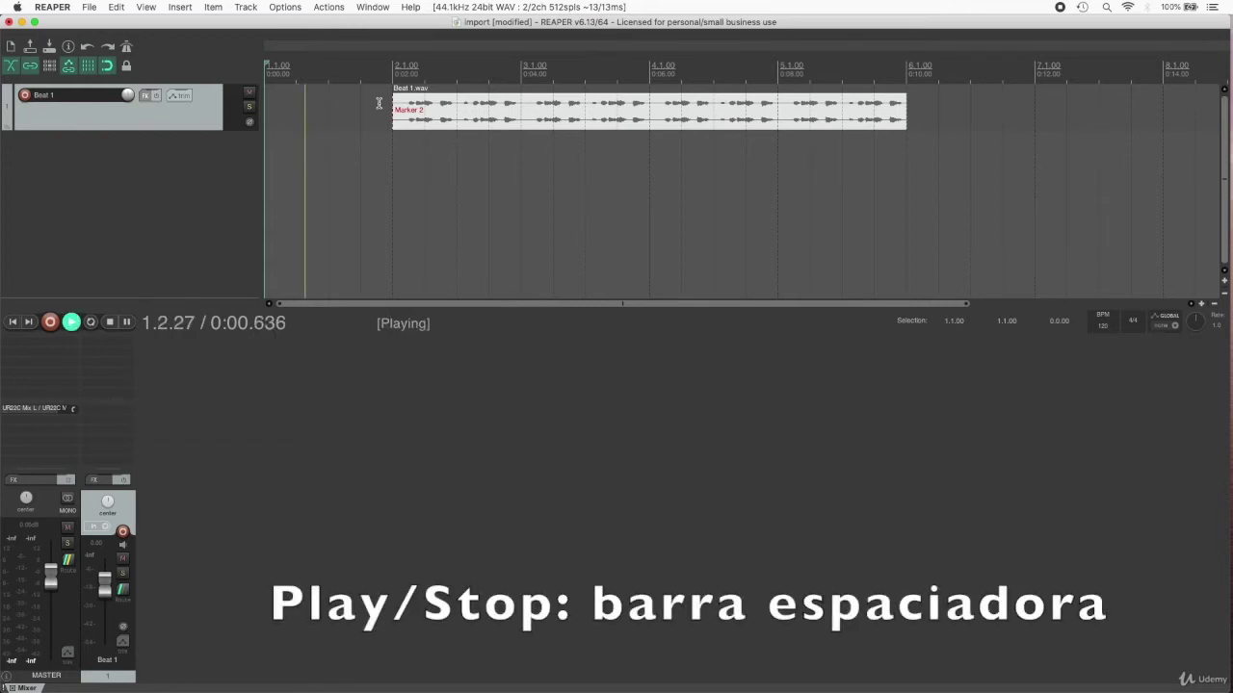
key("space")
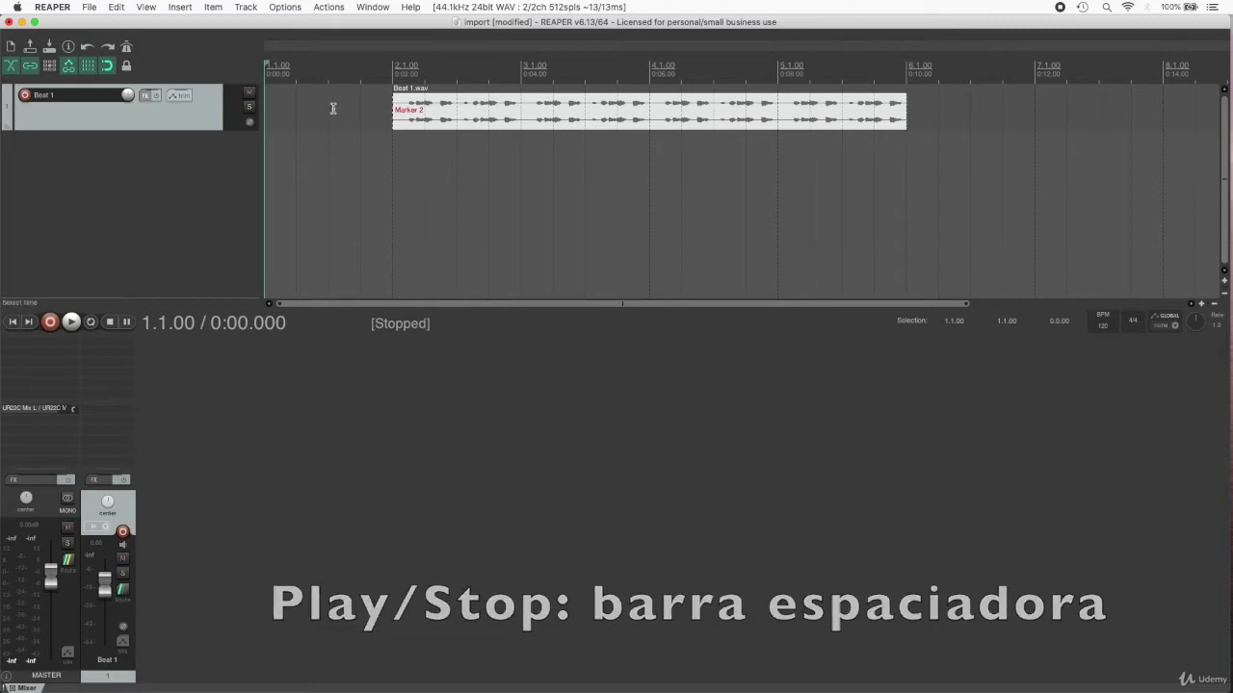
key("space")
key("space")
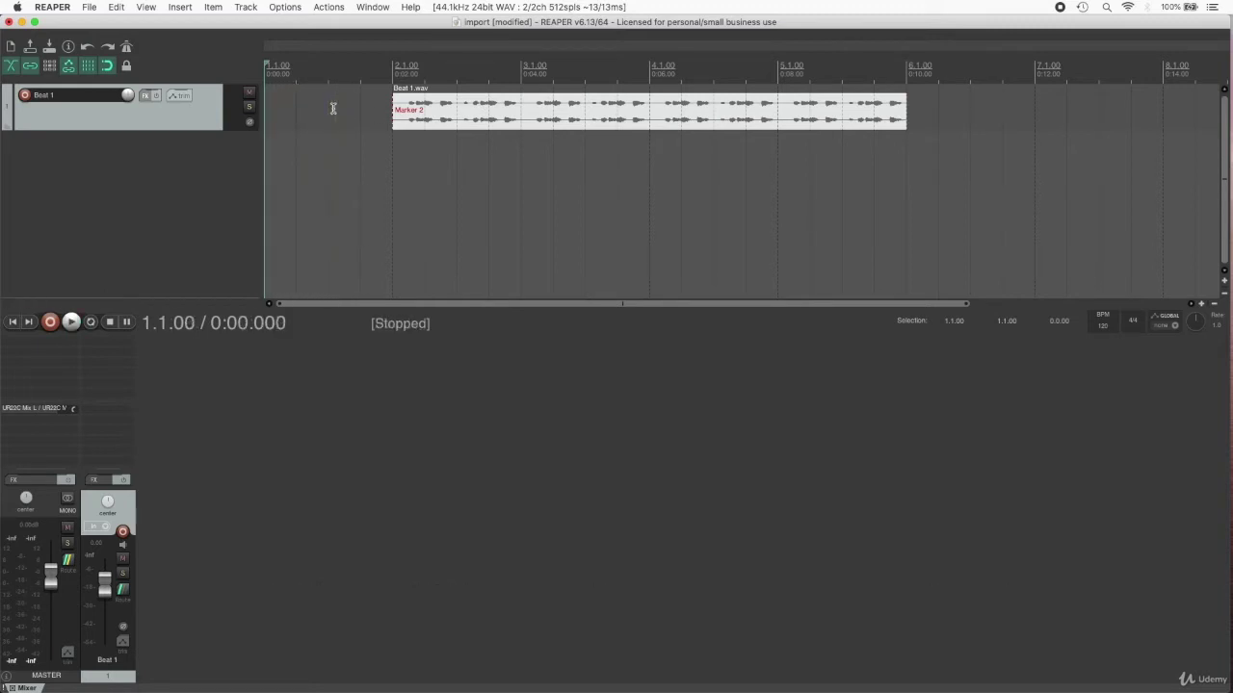
Try several edit cursor positions on the timeline, settle on 2.1.00 and play Beat 1 from there.
left_click(424, 184)
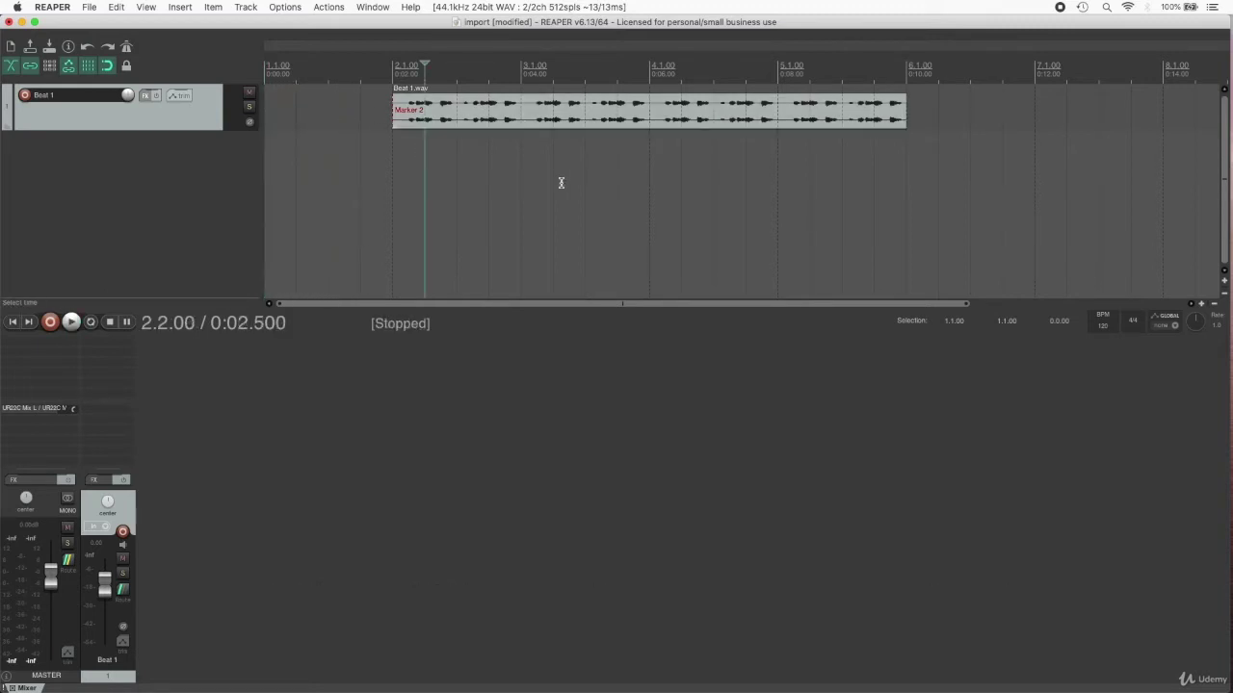
left_click(557, 183)
left_click(714, 171)
left_click(798, 168)
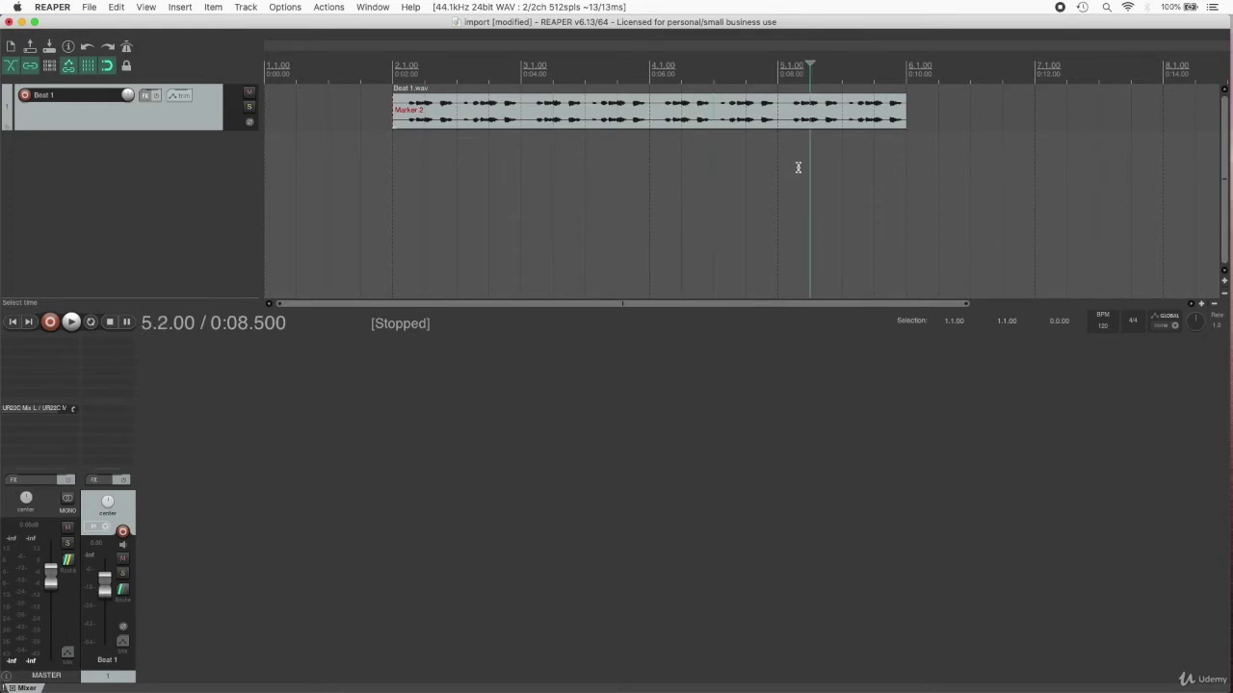
left_click(480, 178)
left_click(400, 175)
key("space")
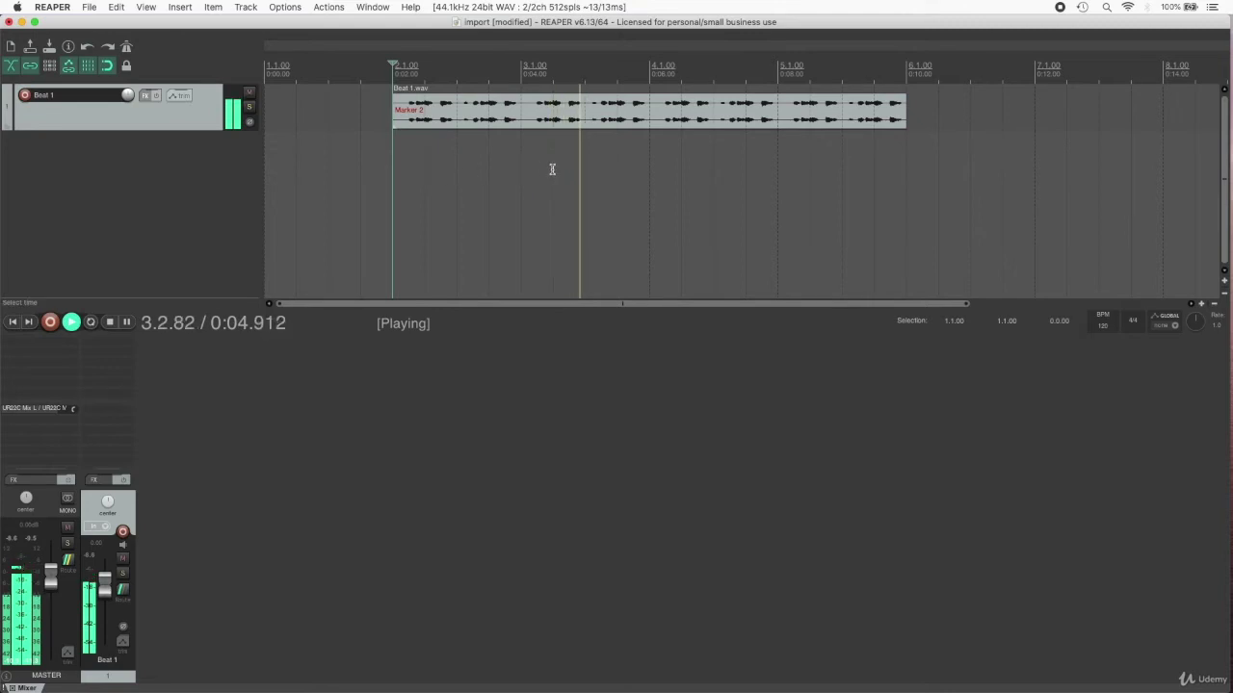
key("space")
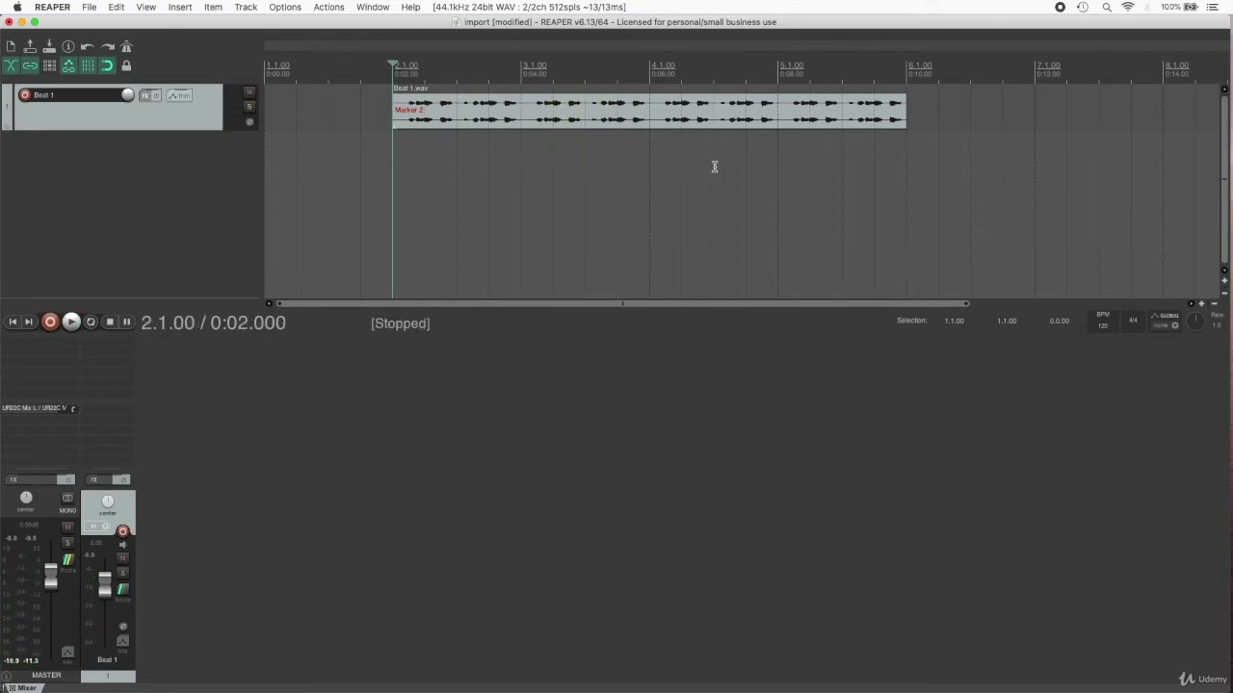
key("space")
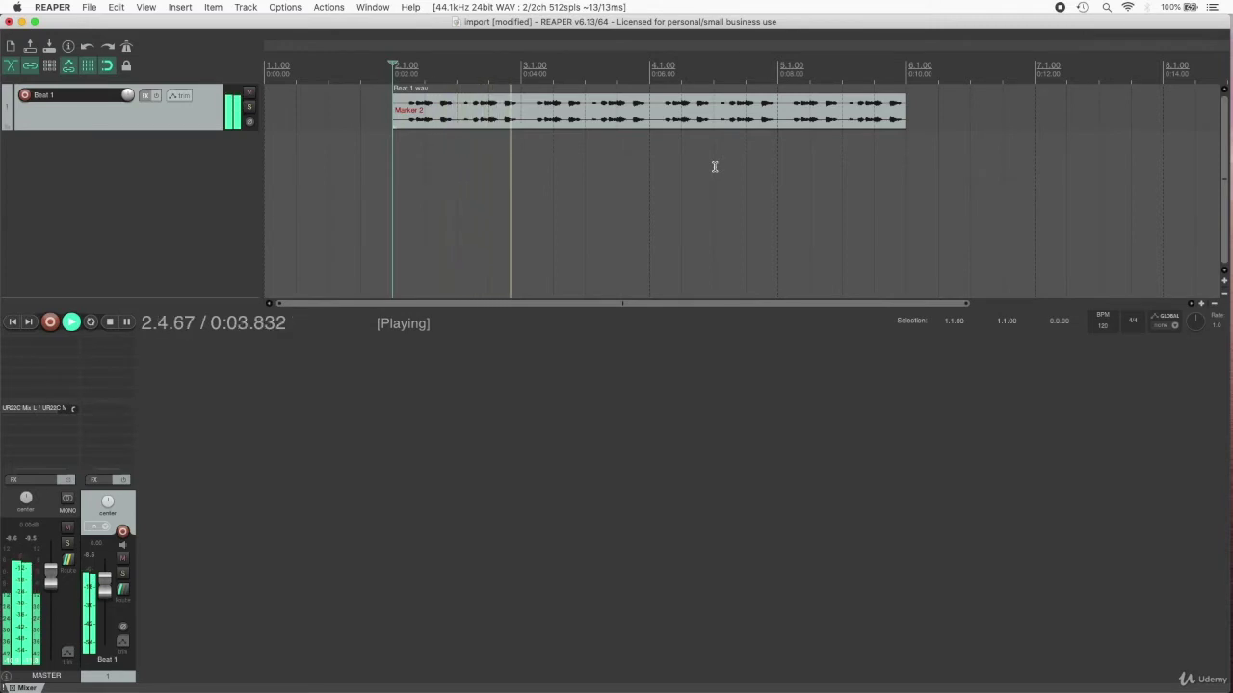
key("space")
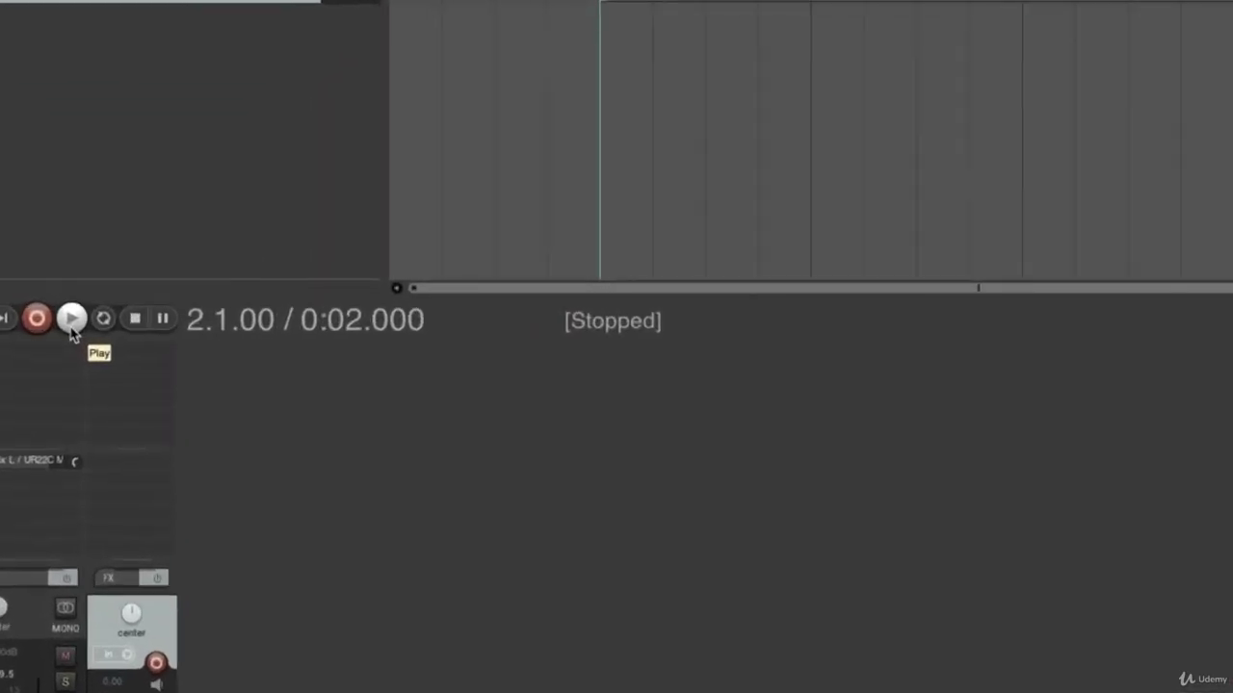
Replay Beat 1 from the edit cursor using the transport controls and the keyboard, stopping playback each time.
left_click(71, 321)
left_click(138, 321)
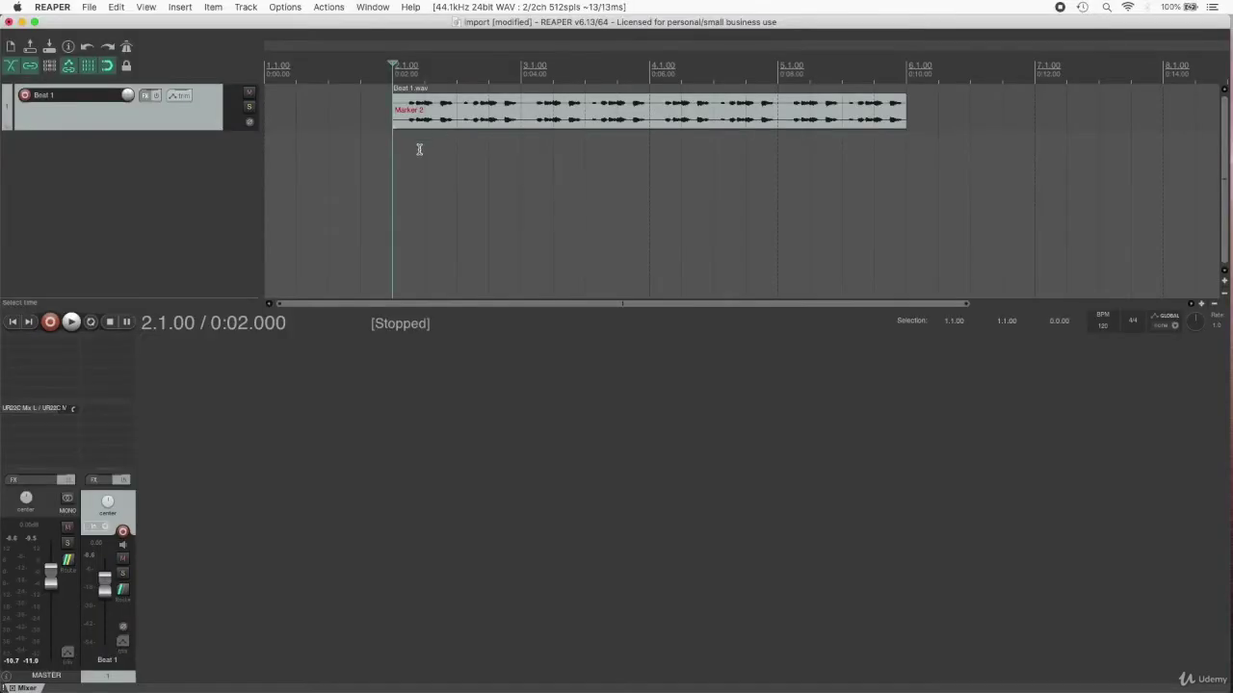
key("space")
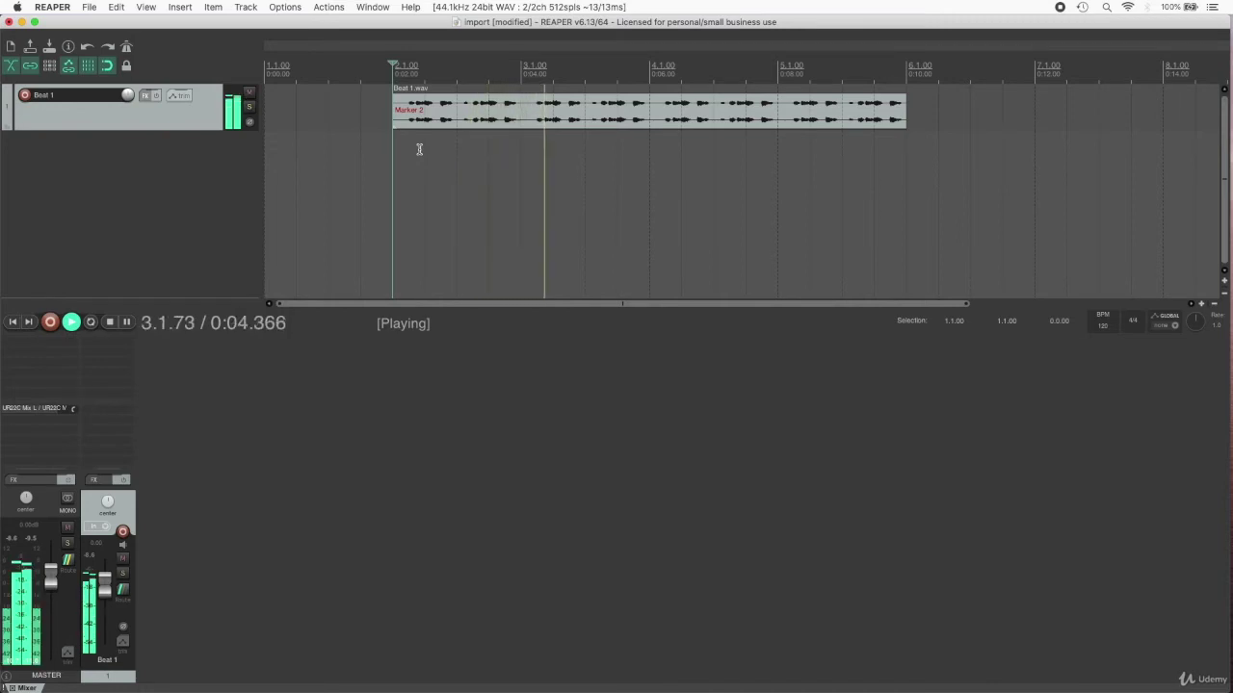
key("space")
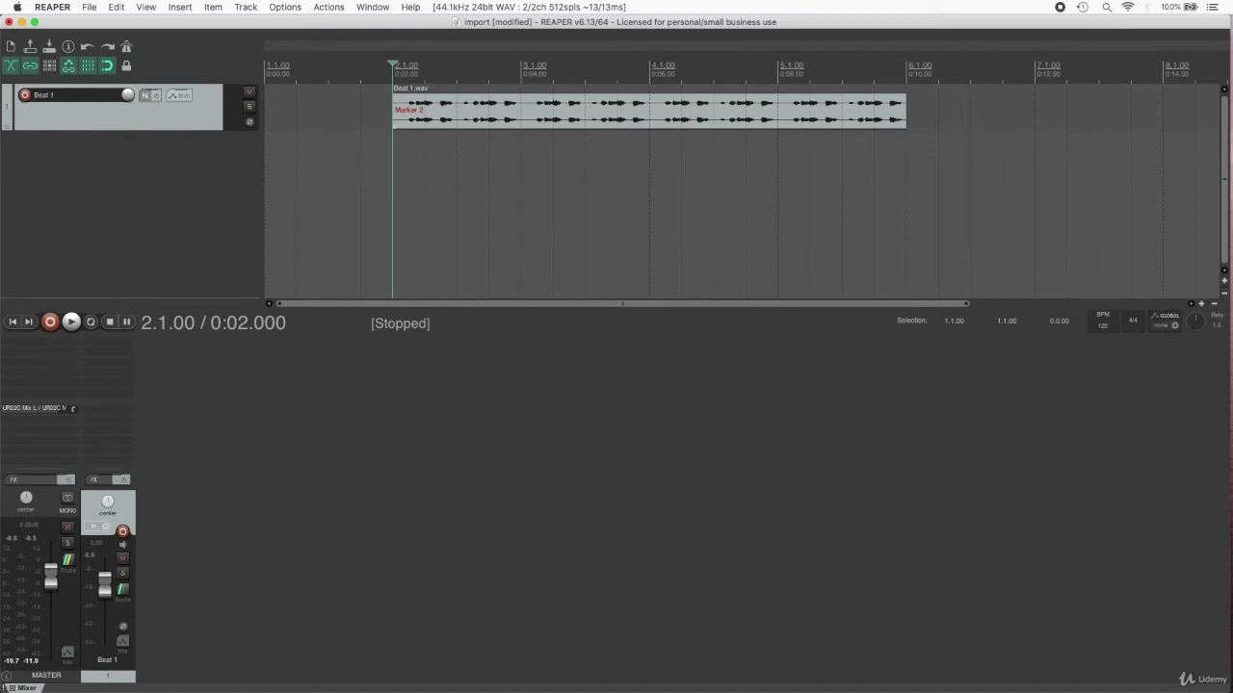
Switch to Finder and examine the audio, peaks and backup files in the import project folder, closing the window when done.
key("super+Tab")
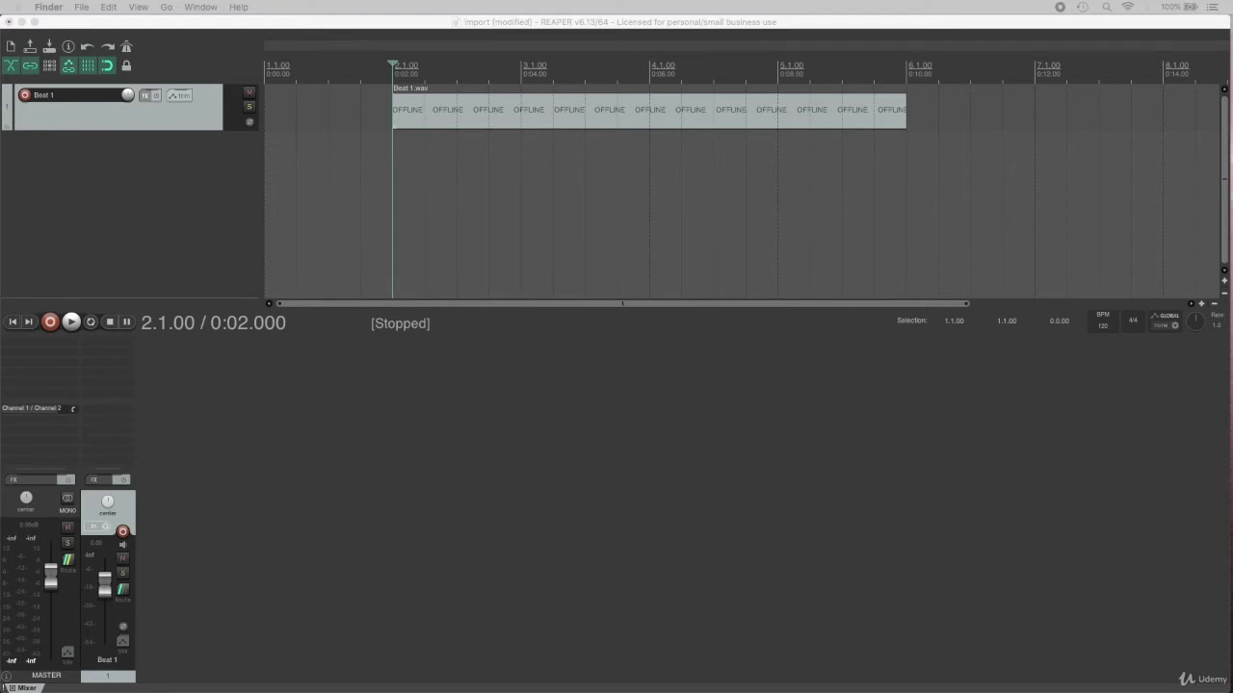
left_click(528, 24)
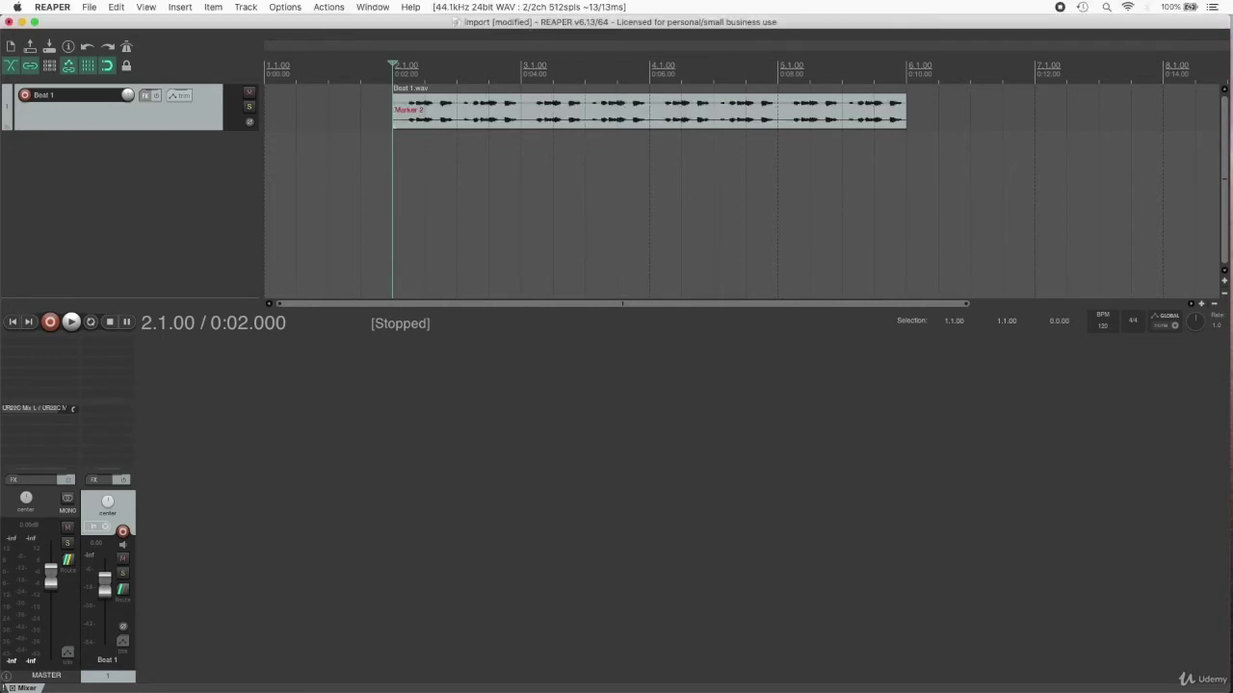
key("super+Tab")
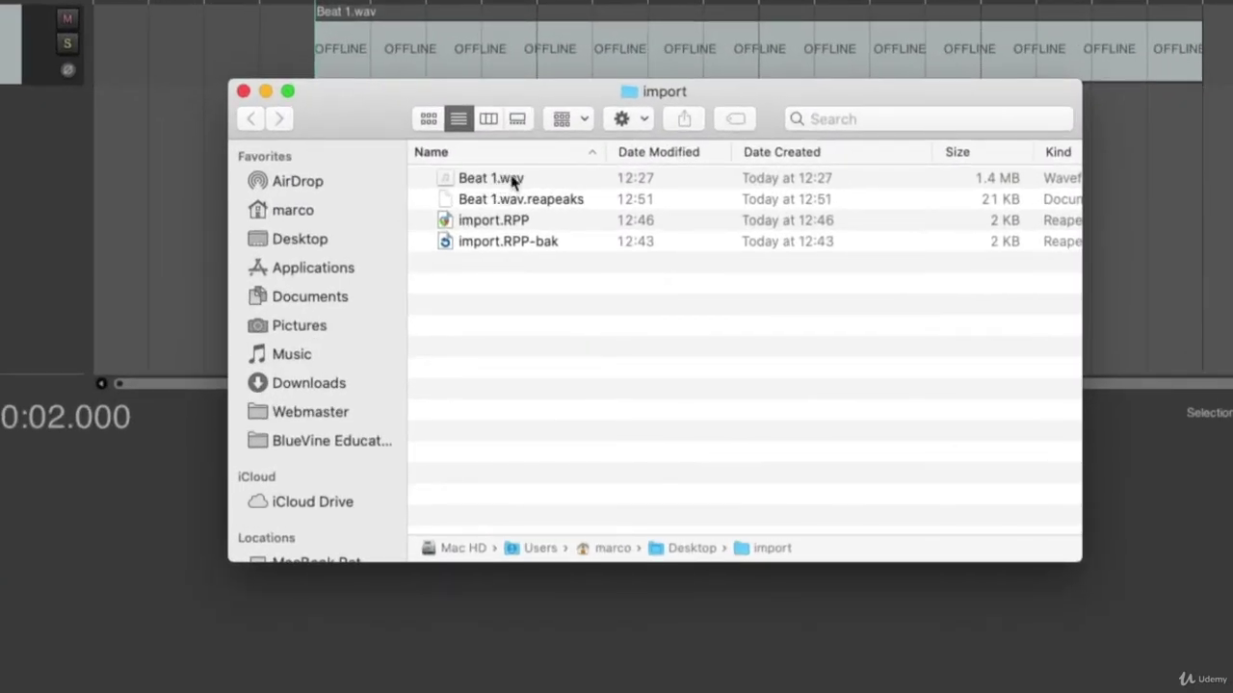
left_click(513, 252)
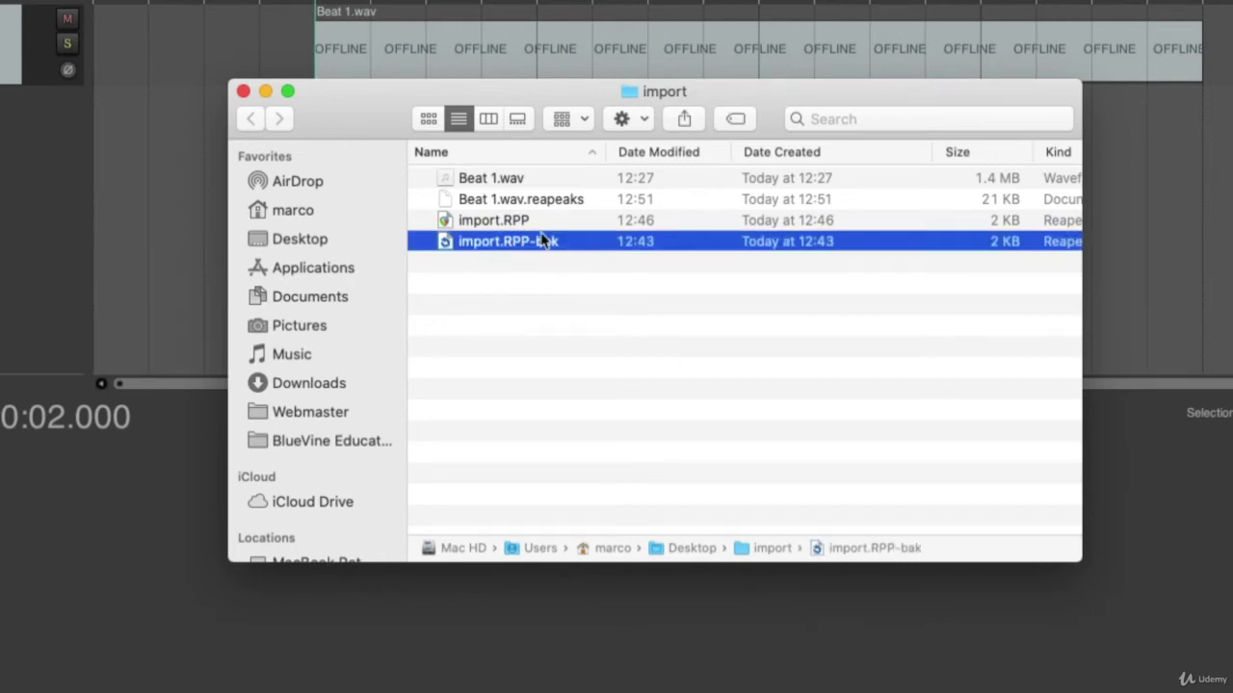
left_click(537, 200)
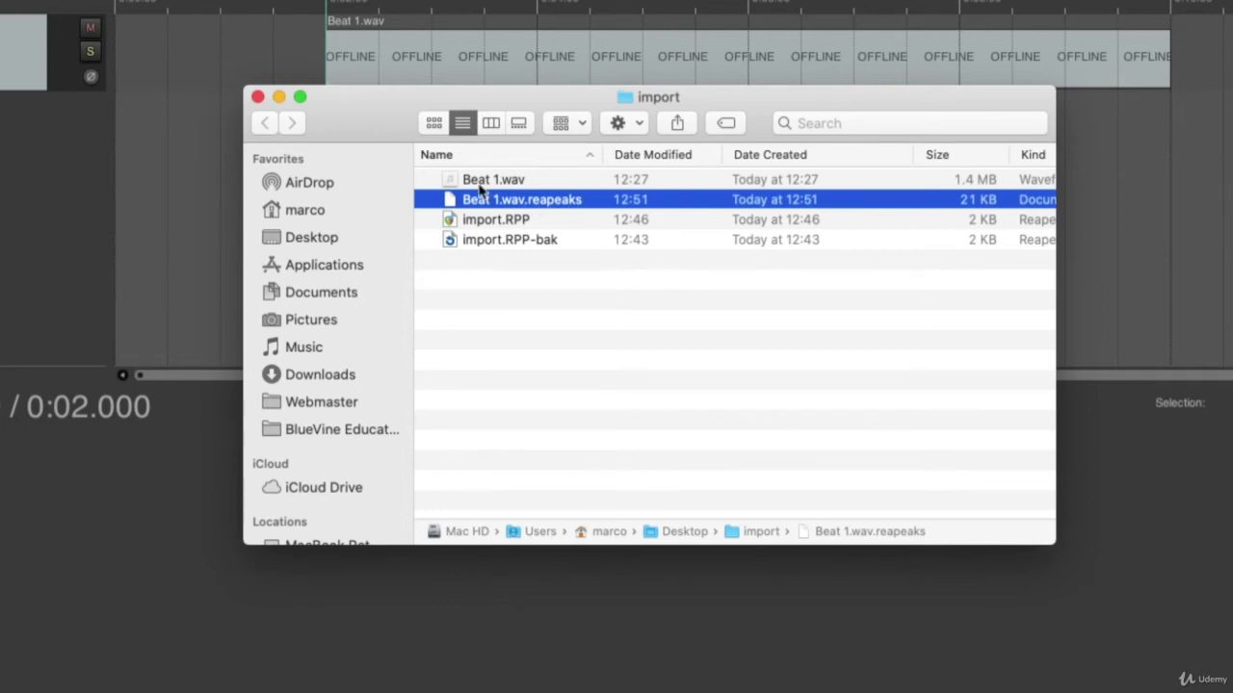
left_click(257, 98)
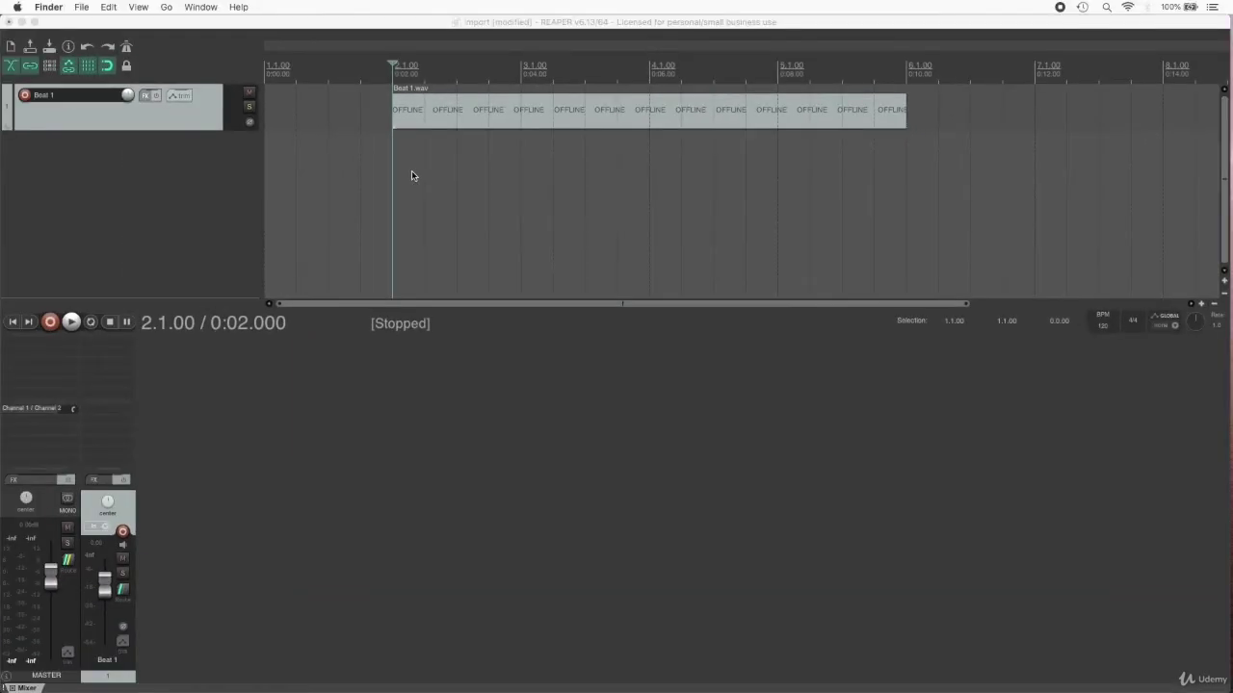
Return to REAPER, enlarge the Beat 1 track and the arrange area above the mixer, and audition the beat from 2.4.00.
left_click(430, 160)
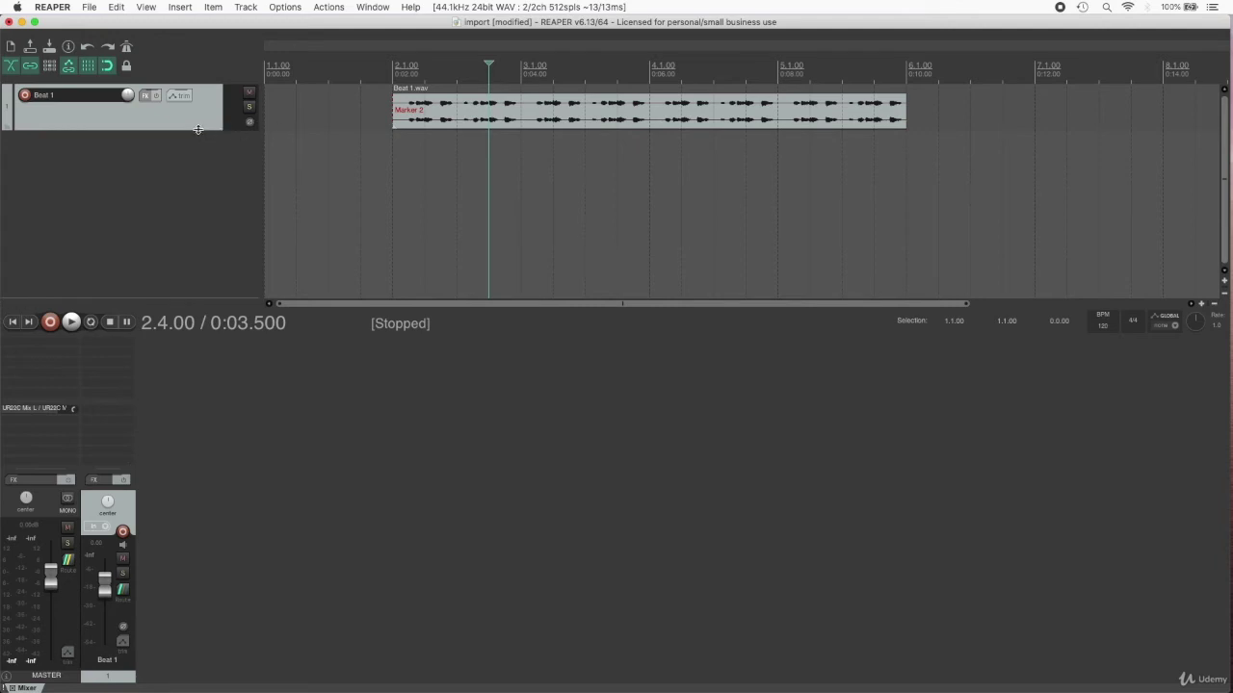
left_click_drag(197, 129, 207, 260)
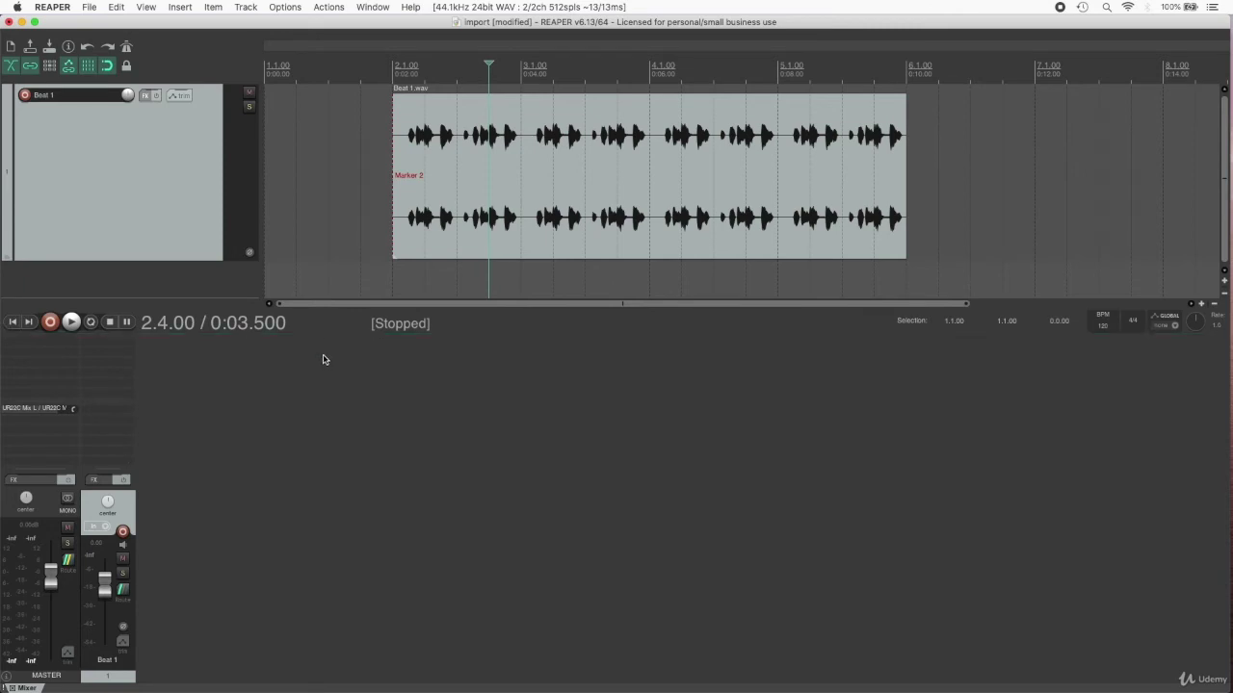
left_click_drag(317, 334, 322, 414)
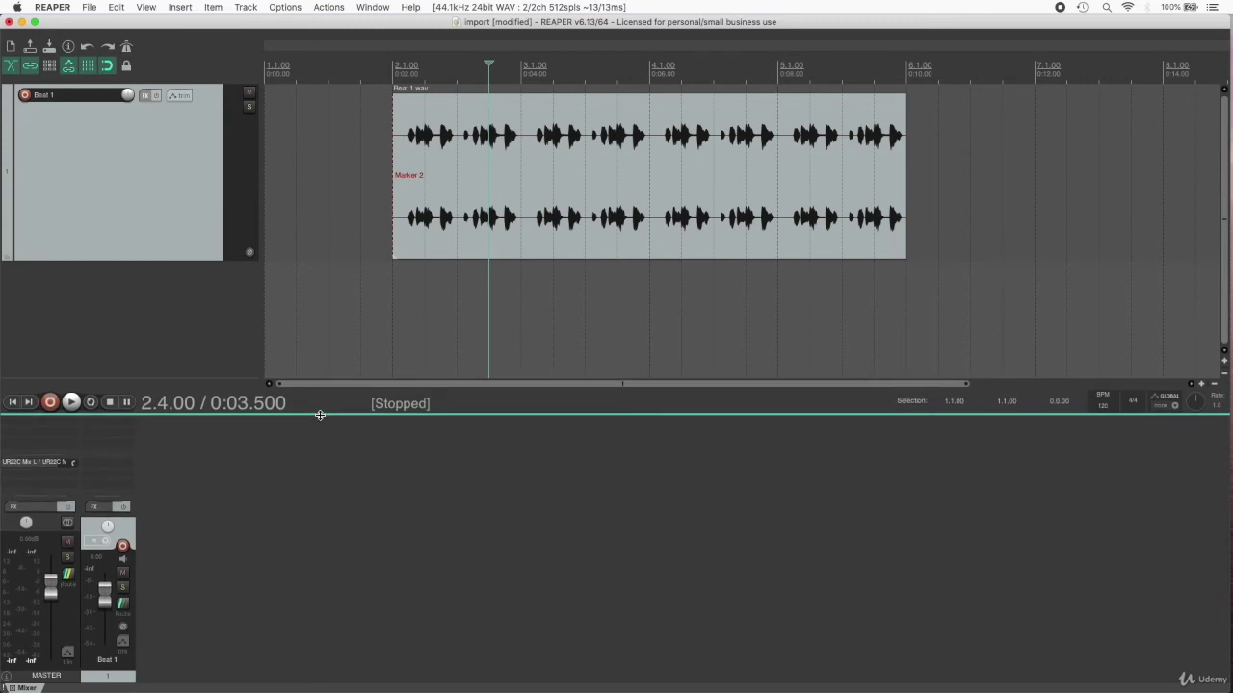
left_click_drag(223, 260, 225, 336)
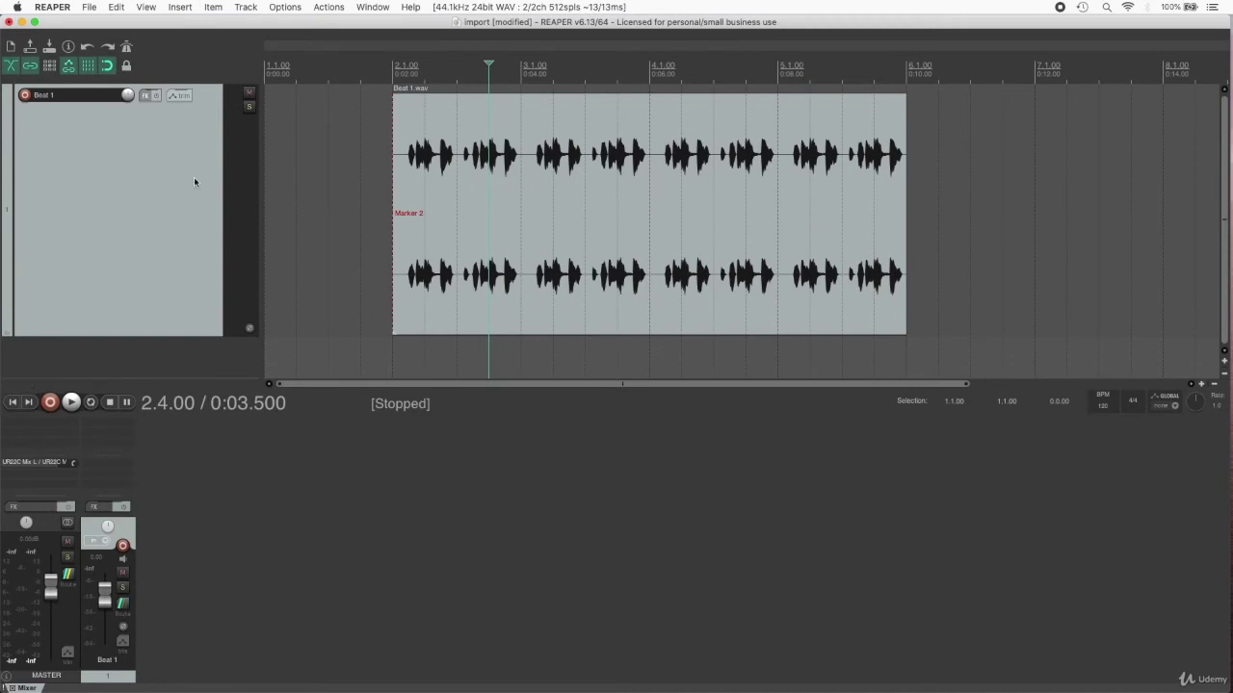
key("space")
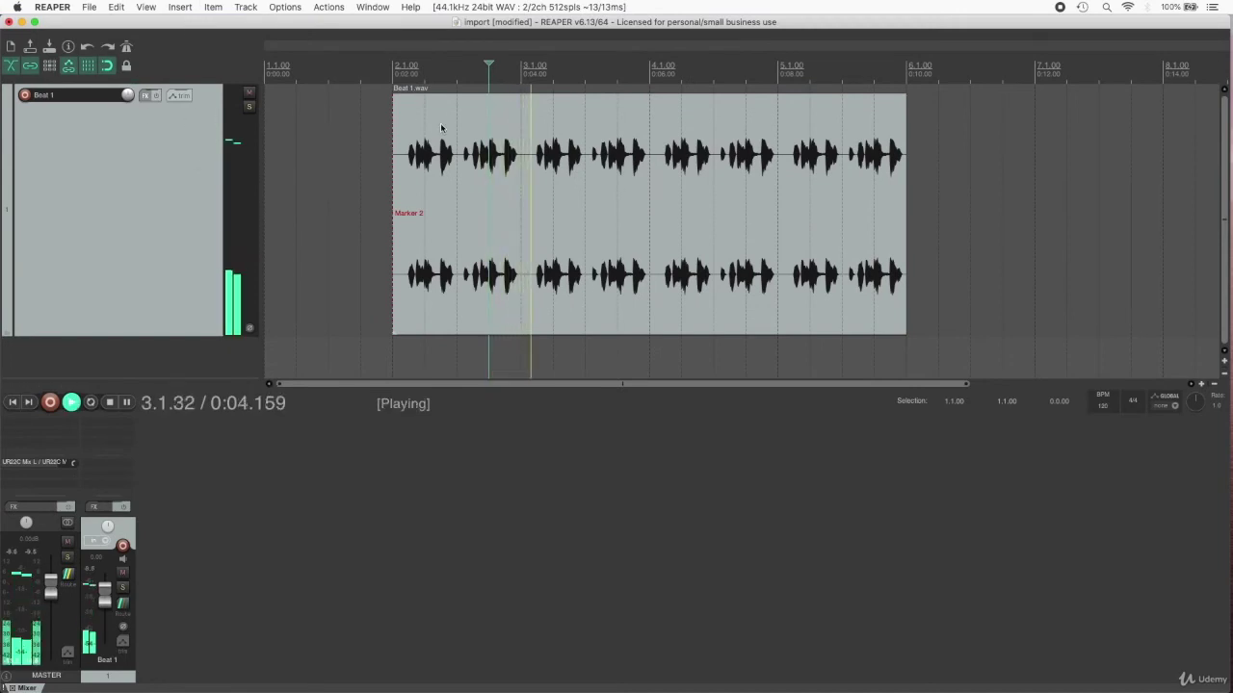
key("space")
Reduce the Beat 1 track's height and import Beat 2.wav onto a new track below it, starting at measure 6.
left_click_drag(253, 334, 256, 218)
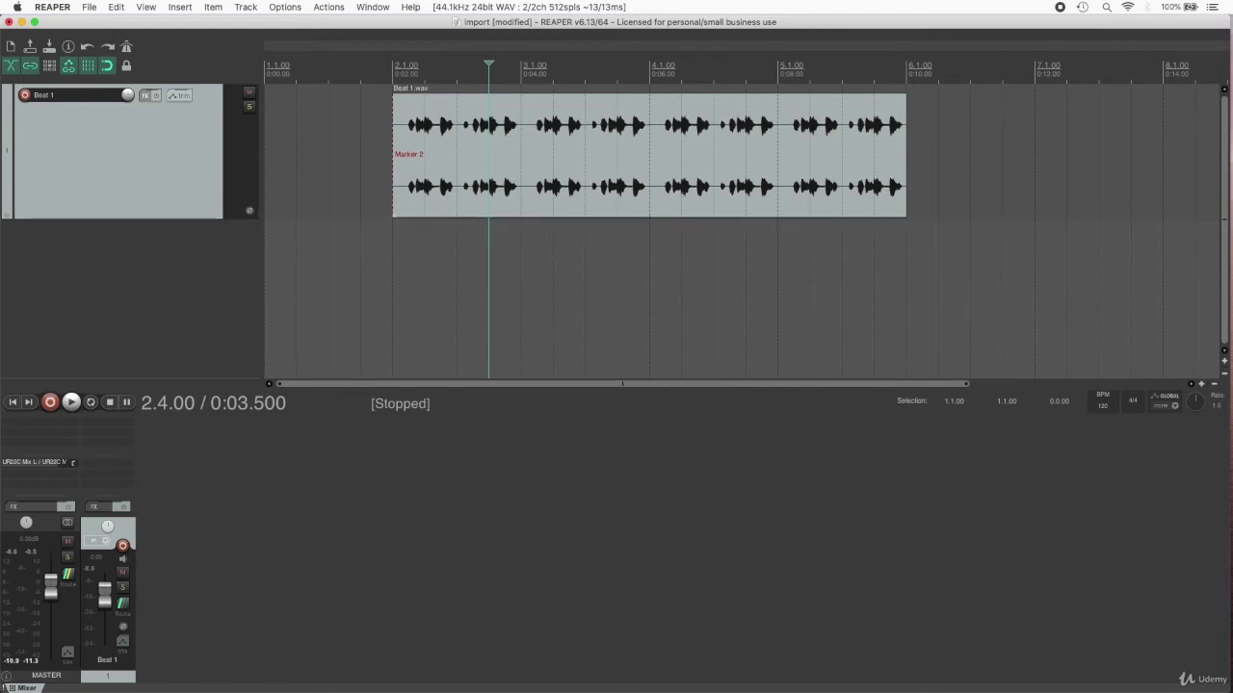
left_click_drag(125, 358, 906, 226)
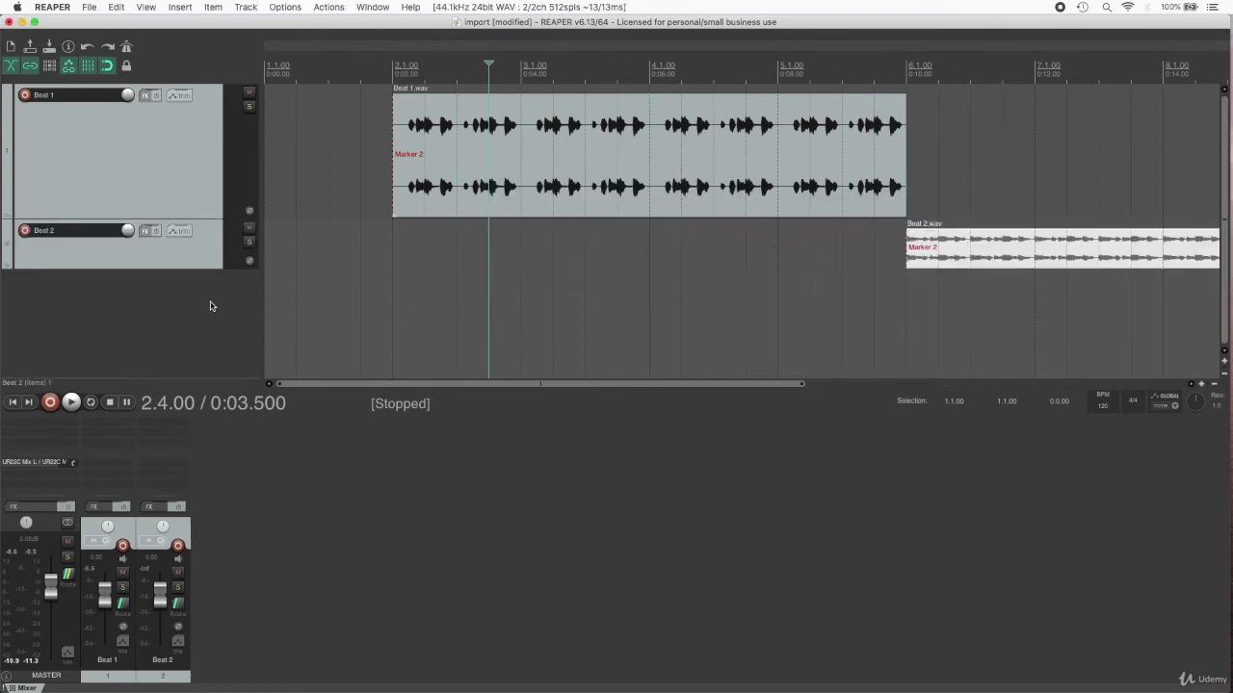
Increase the Beat 2 track's height and play the transition from Beat 1 into Beat 2 twice from 5.1.00.
left_click_drag(216, 269, 213, 356)
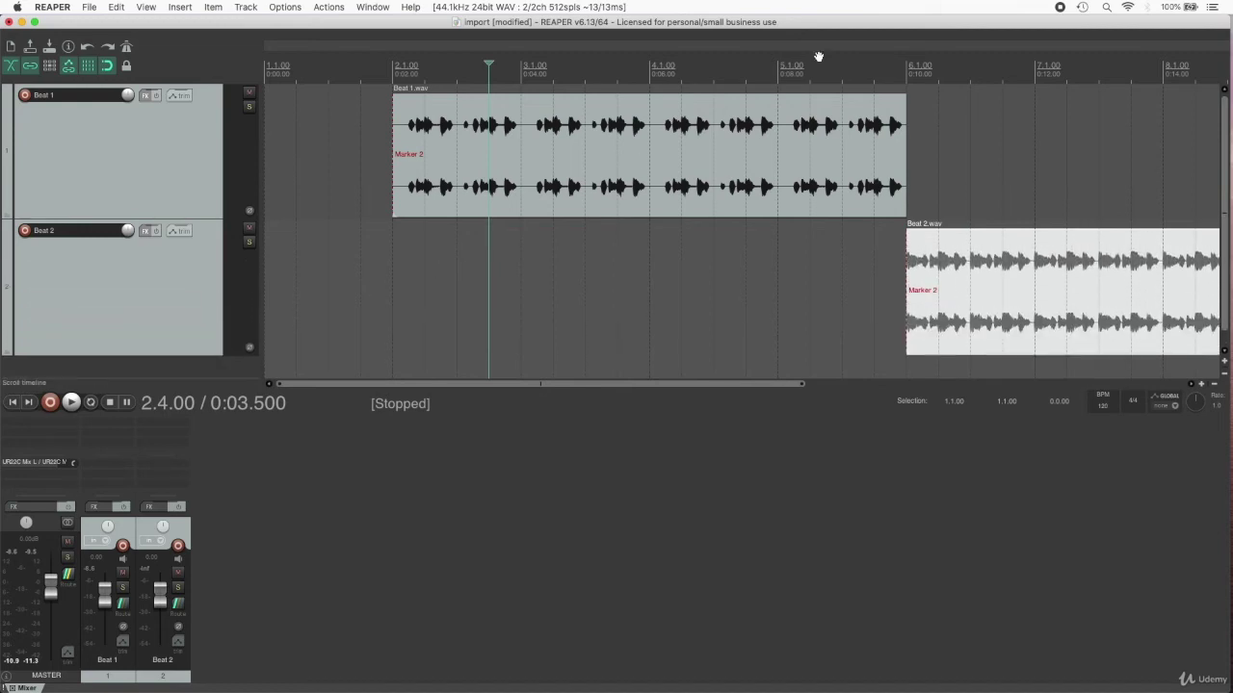
left_click(780, 92)
key("space")
scroll(778, 96, "right", 5)
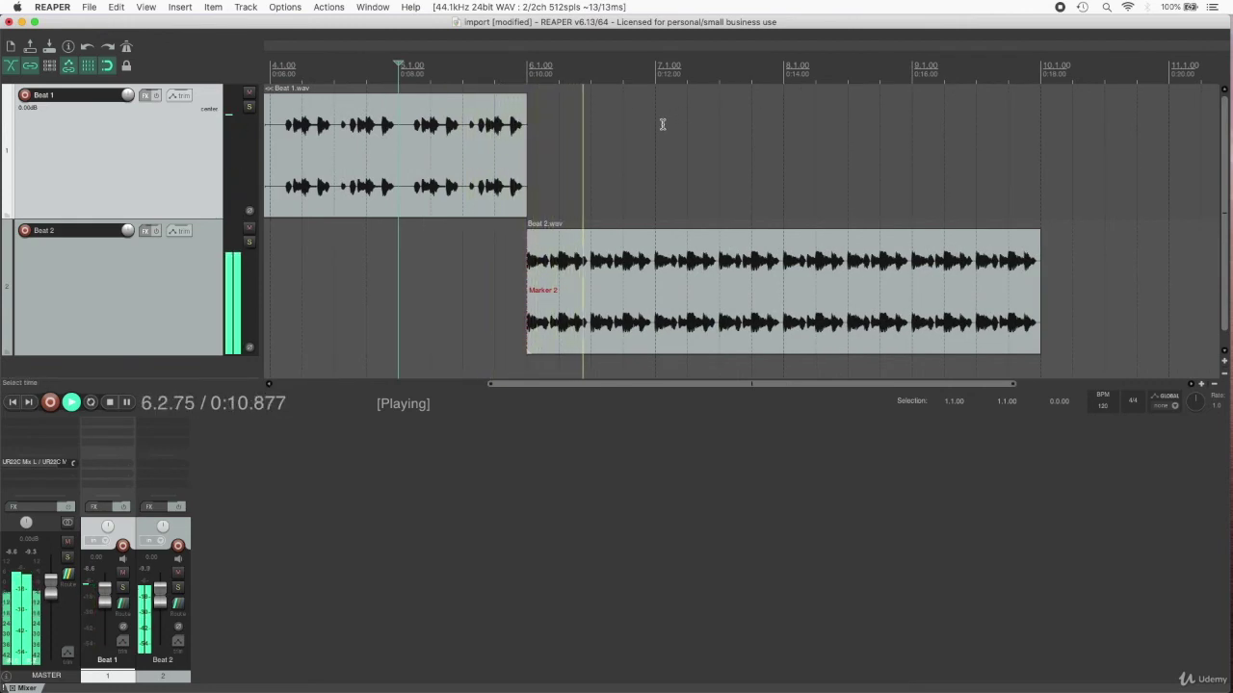
key("space")
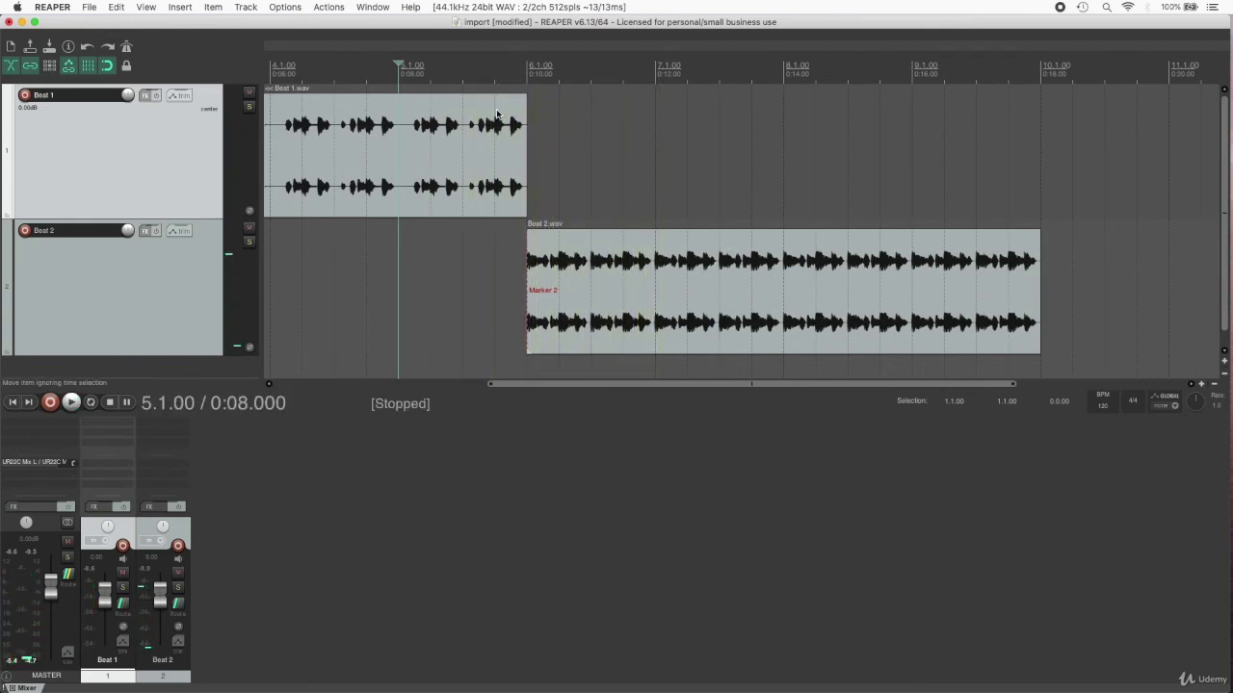
scroll(478, 121, "left", 1)
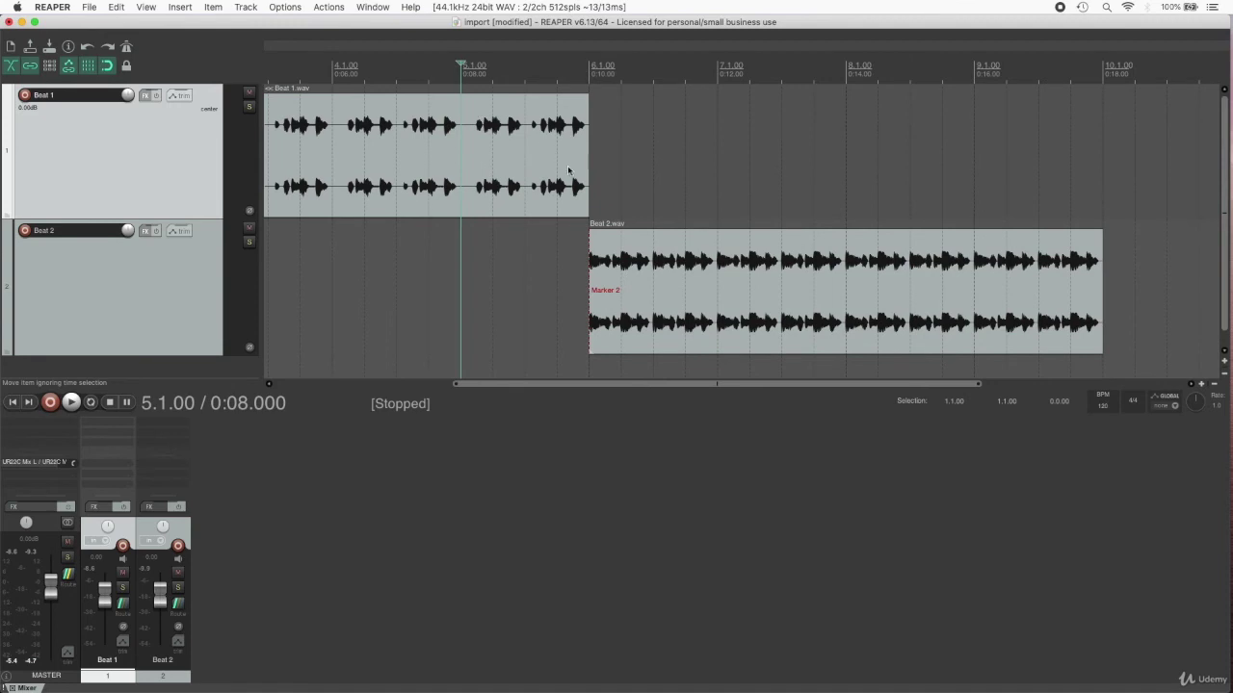
key("space")
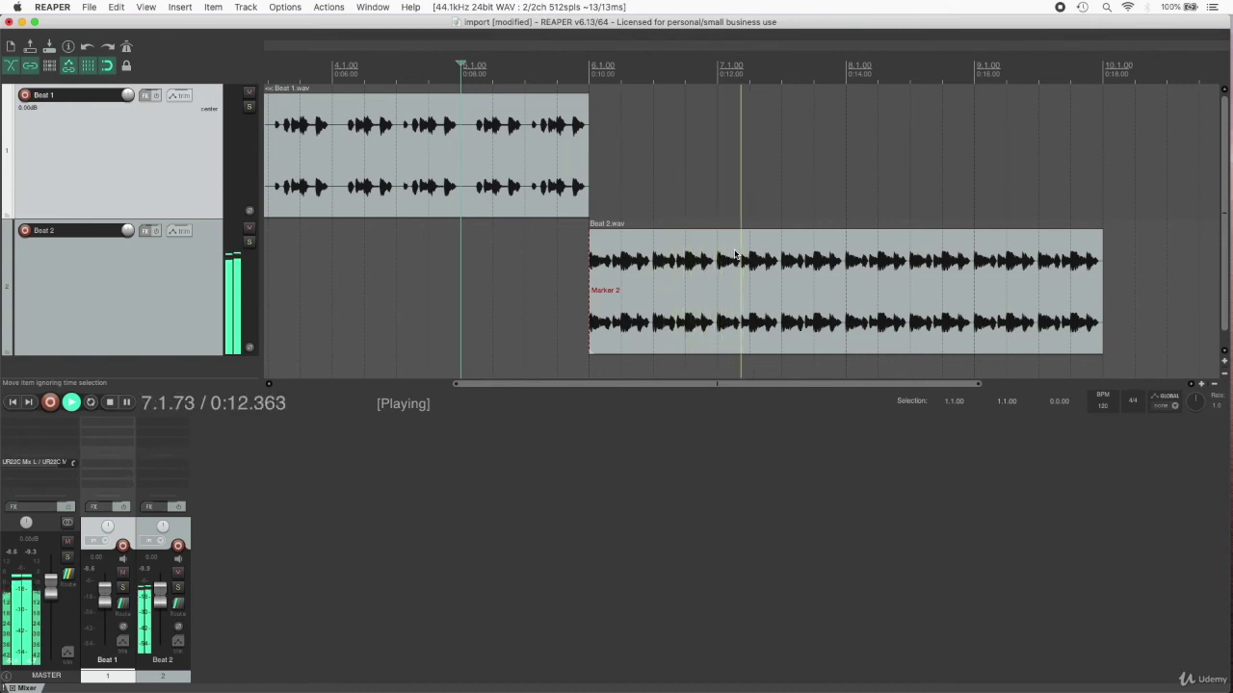
key("space")
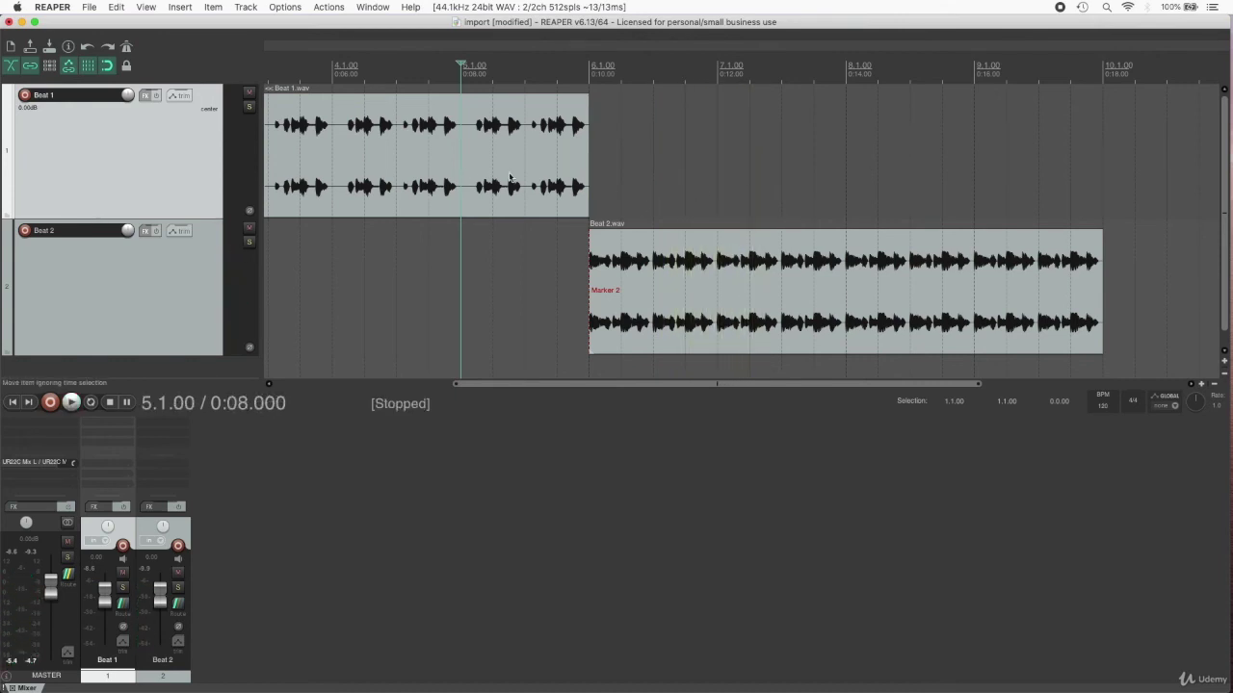
Place the edit cursor at 2.1.00 and fit both beat items into the visible part of the timeline.
scroll(516, 177, "left", 5)
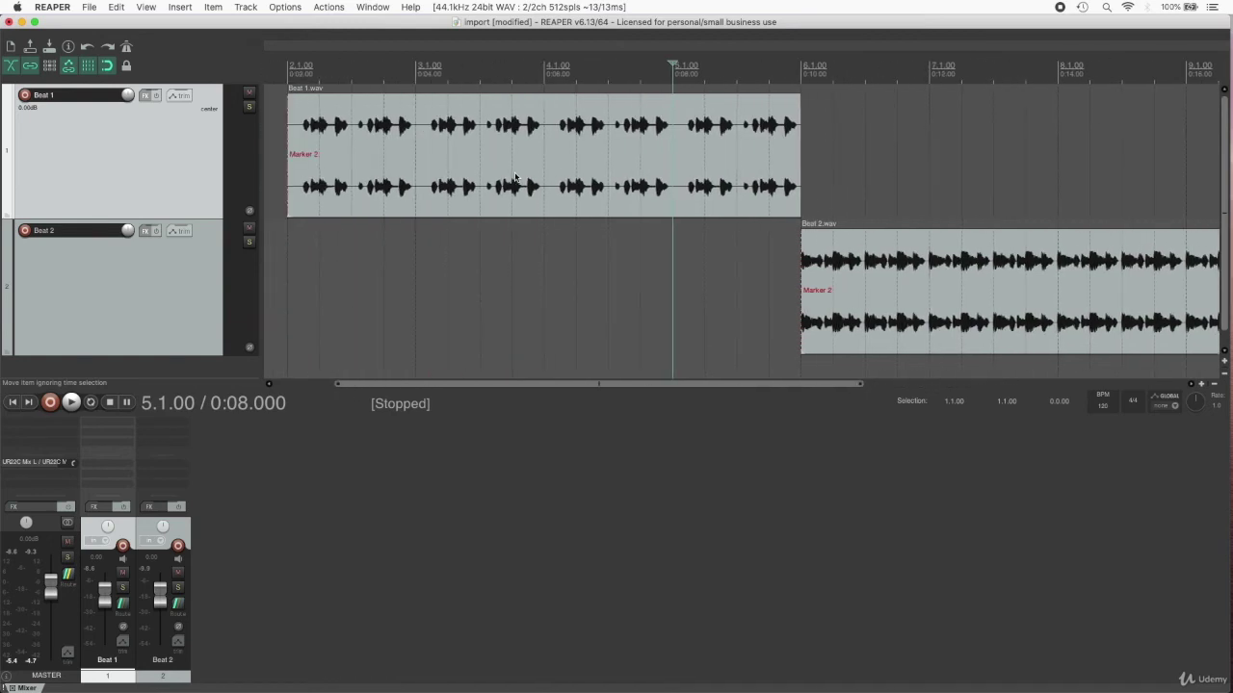
left_click(434, 250)
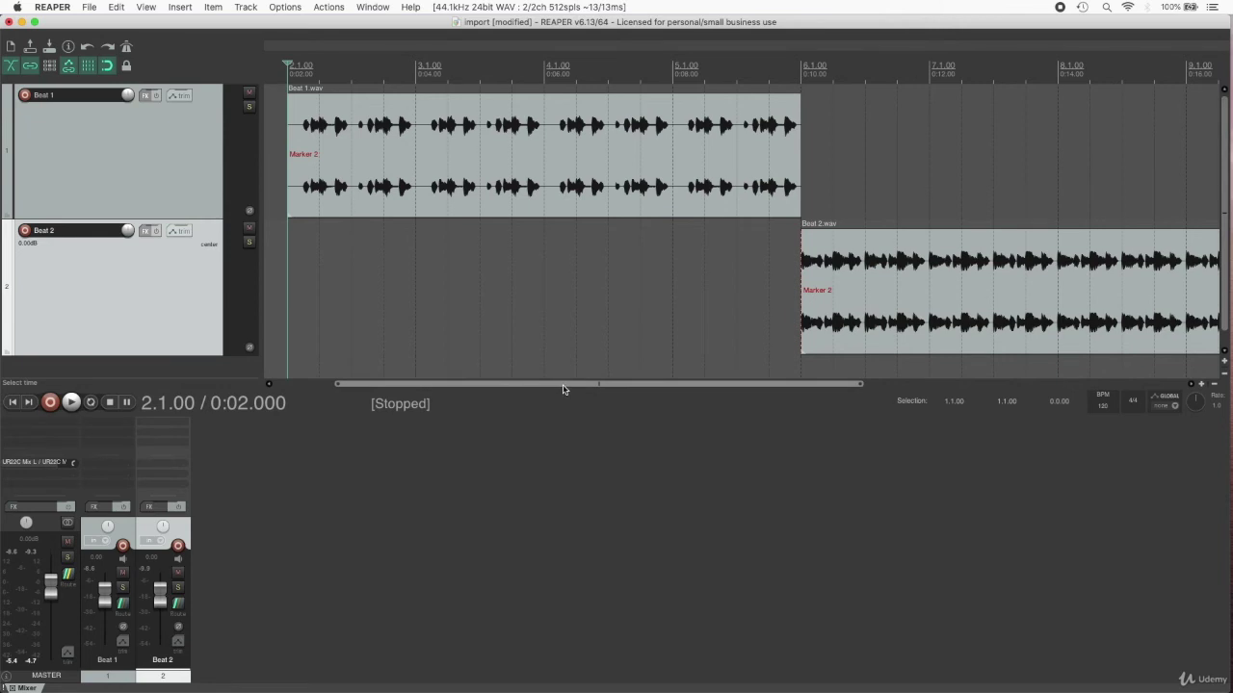
mouse_move(565, 388)
left_mouse_down()
mouse_move(688, 387)
mouse_move(539, 394)
mouse_move(767, 391)
mouse_move(567, 387)
left_mouse_up()
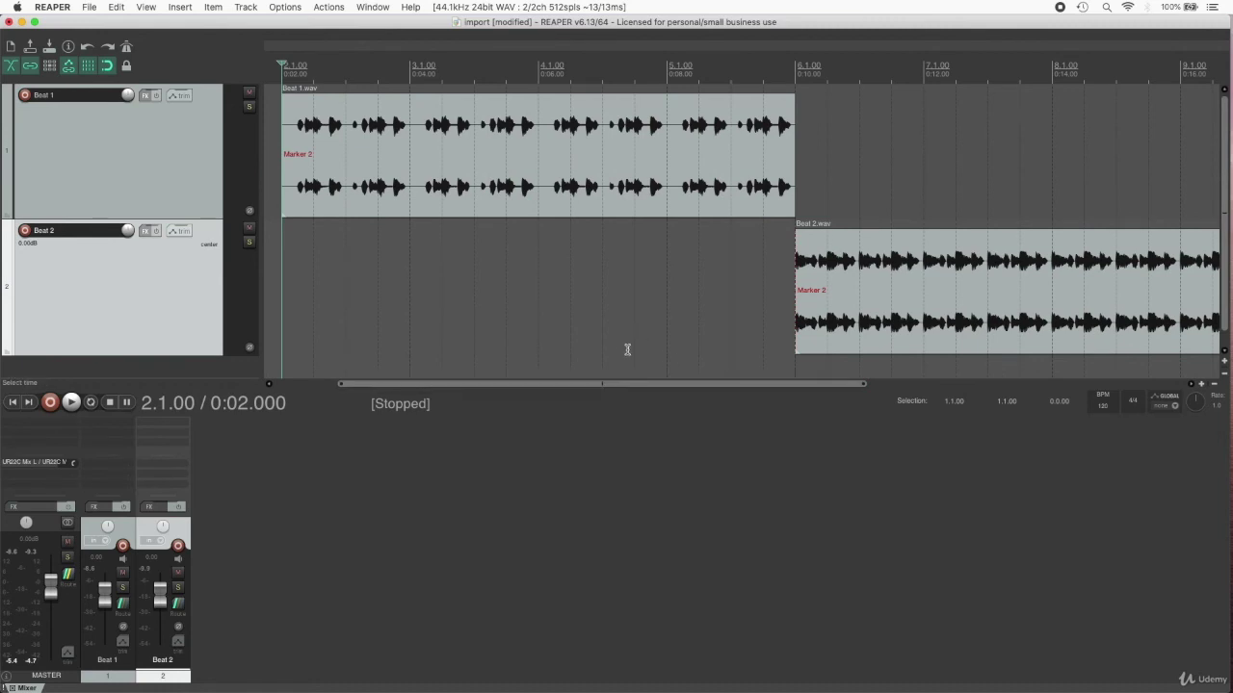
scroll(627, 348, "down", 5)
scroll(627, 348, "down", 3)
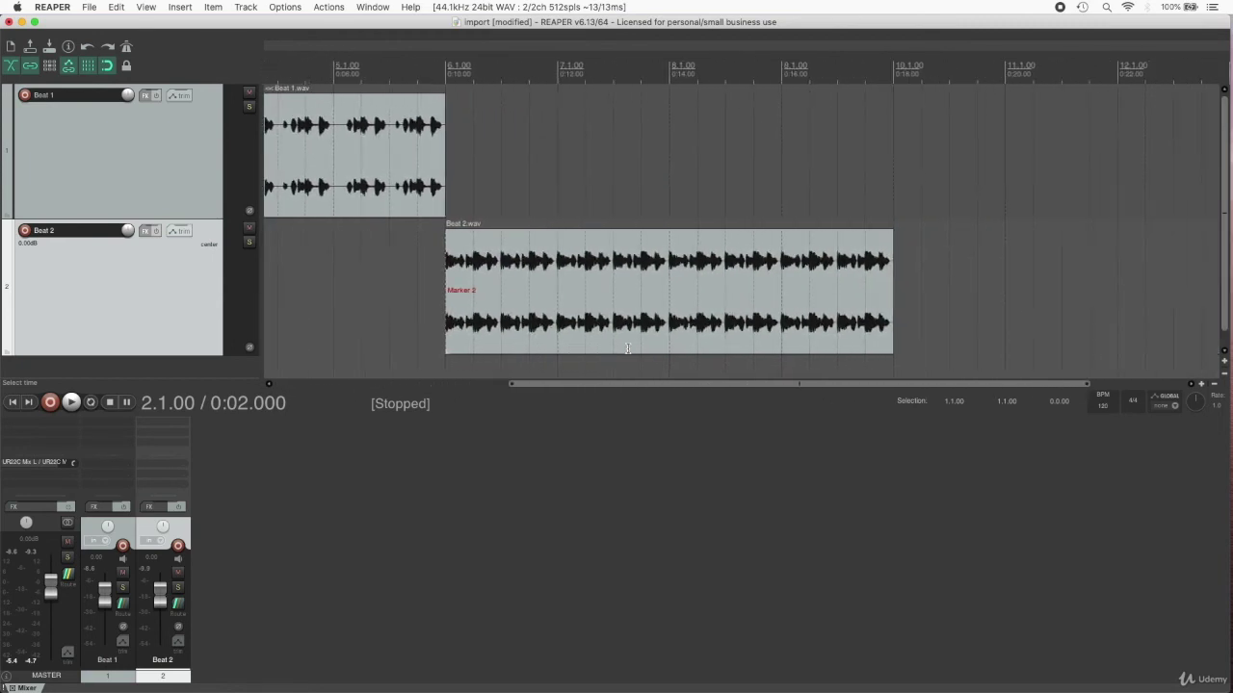
scroll(627, 348, "up", 3)
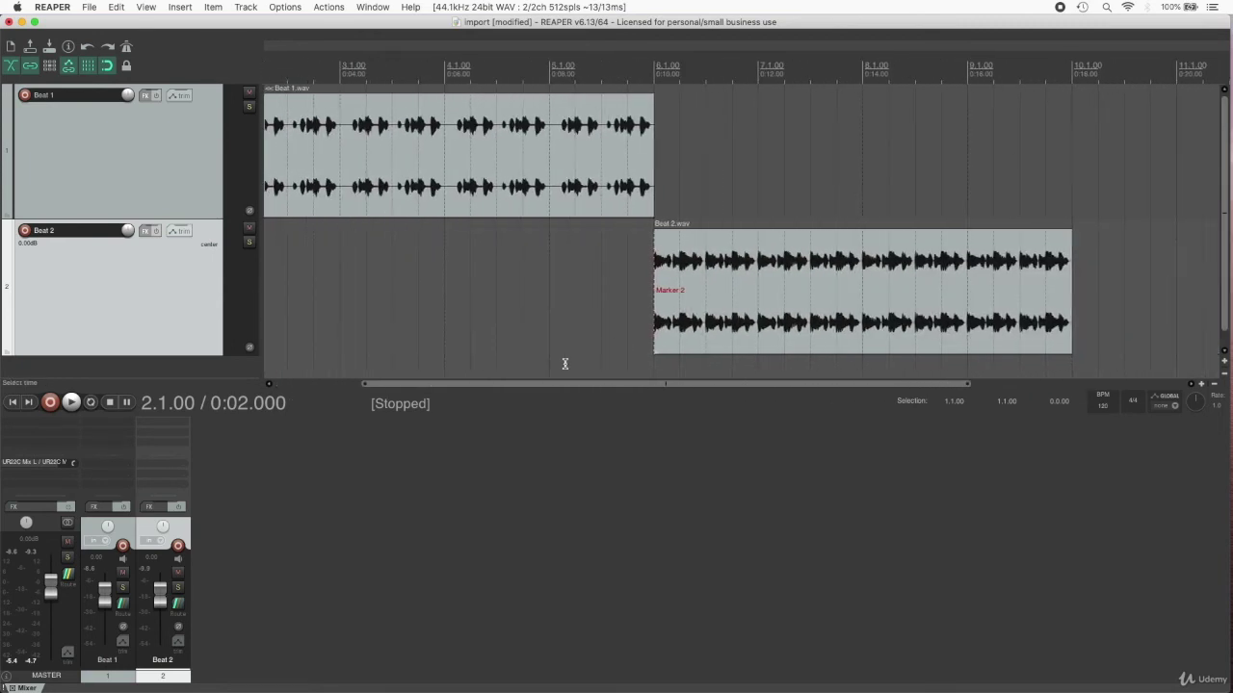
scroll(520, 376, "left", 3)
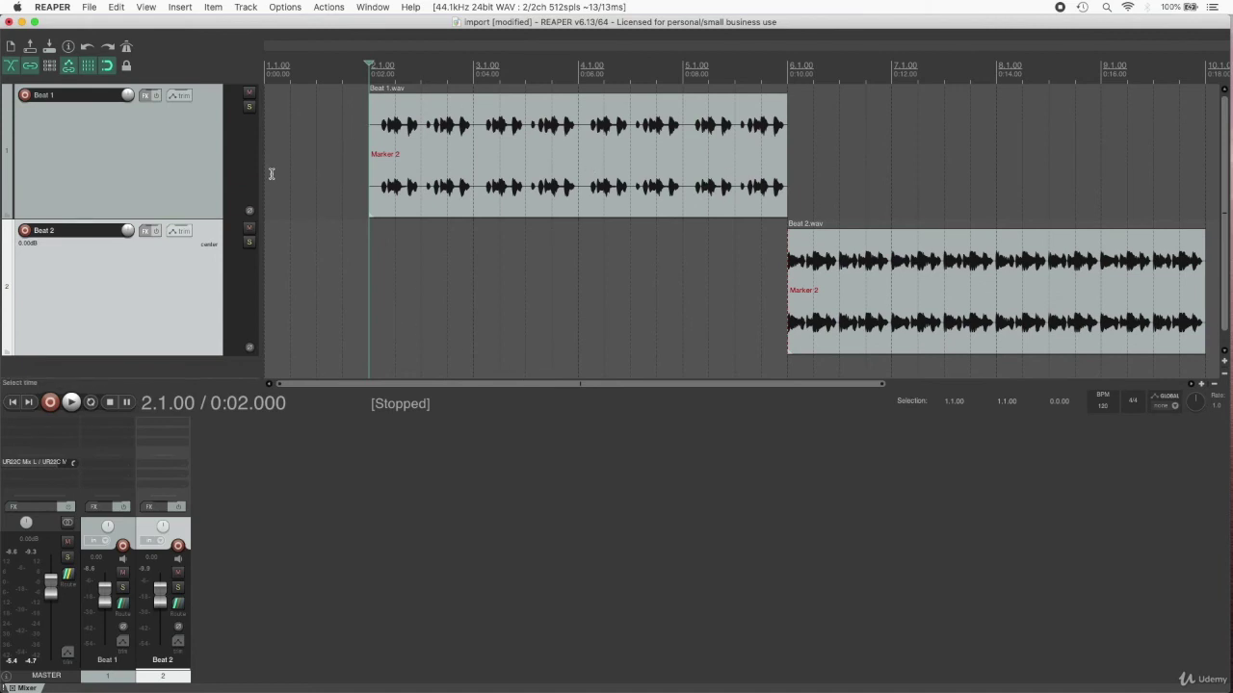
Select the Beat 1 and Beat 2 tracks together and remove both from the project.
left_click(204, 178)
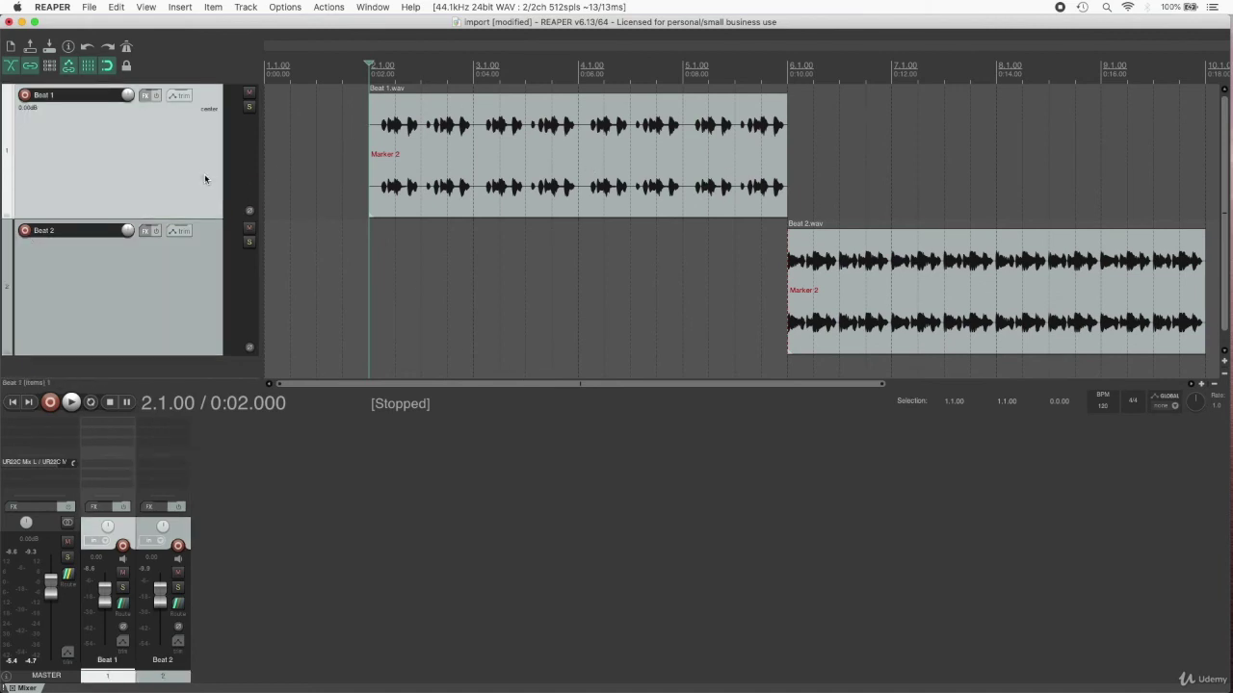
left_click(191, 282, "shift")
left_click(196, 176)
left_click(193, 273, "shift")
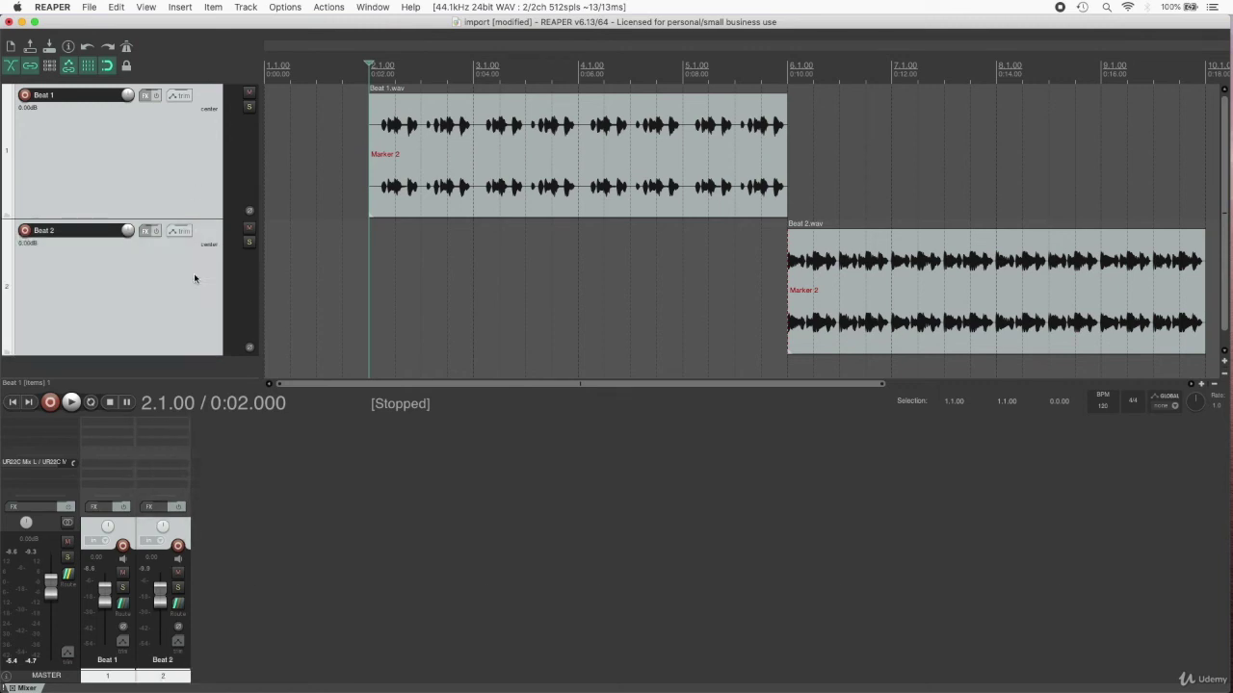
right_click(157, 185)
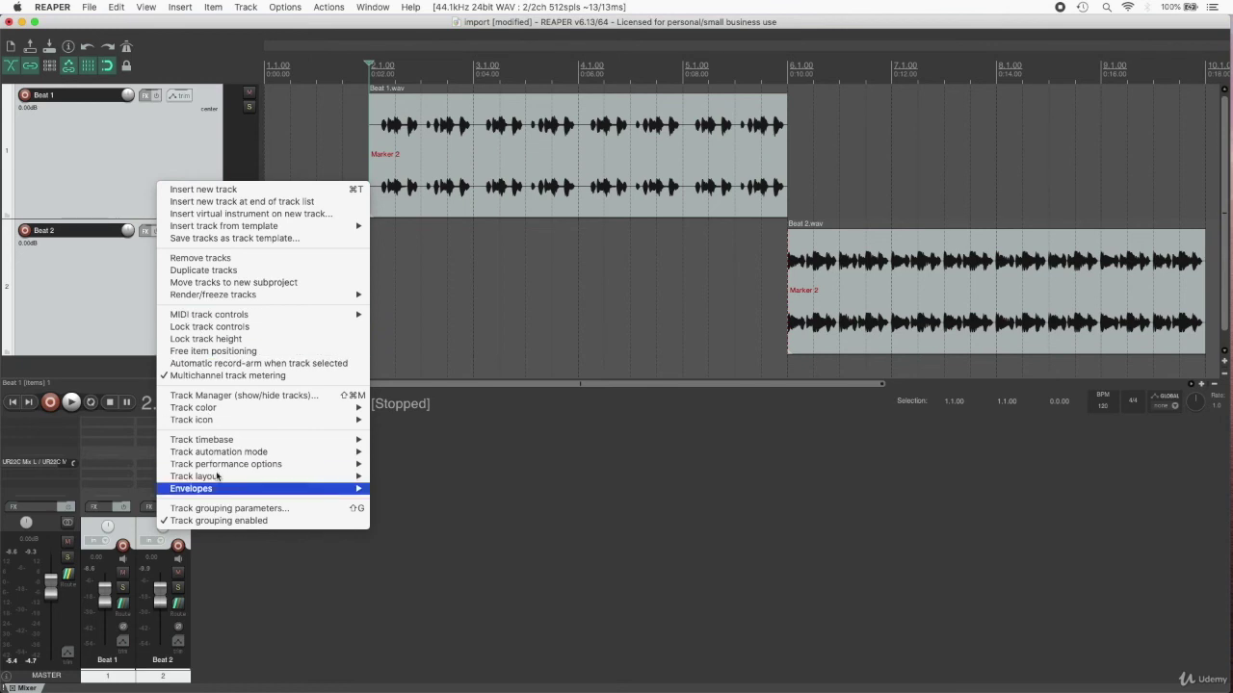
mouse_move(231, 439)
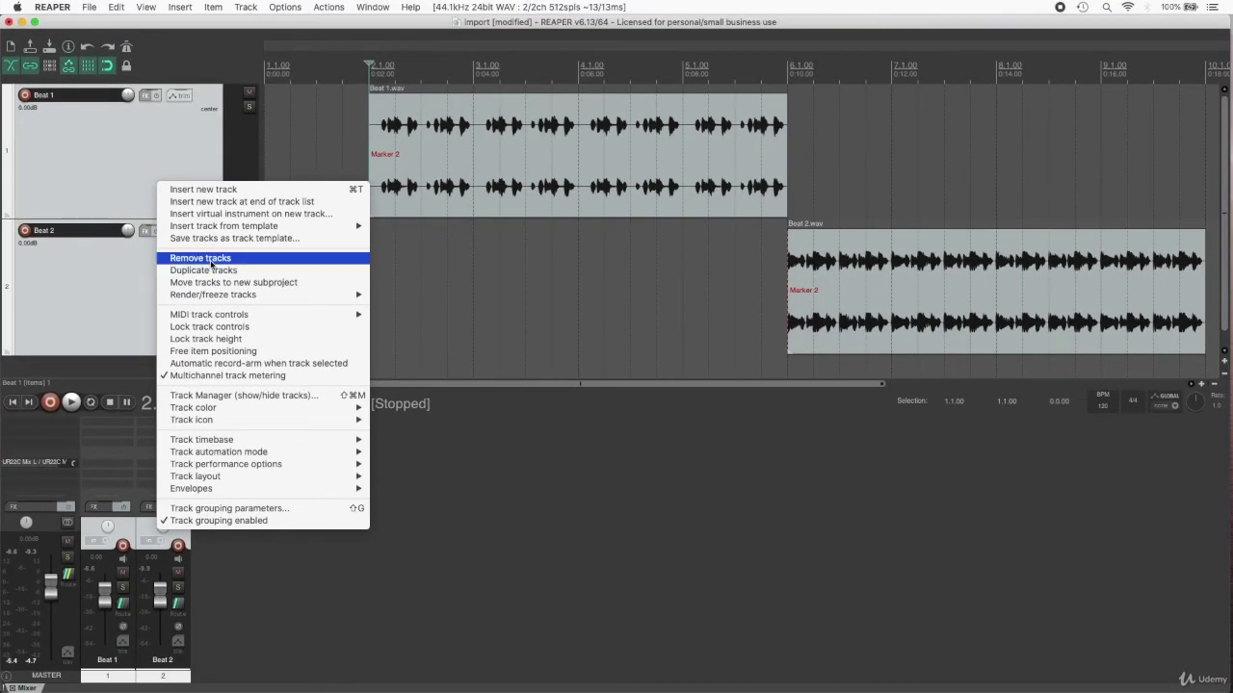
left_click(201, 258)
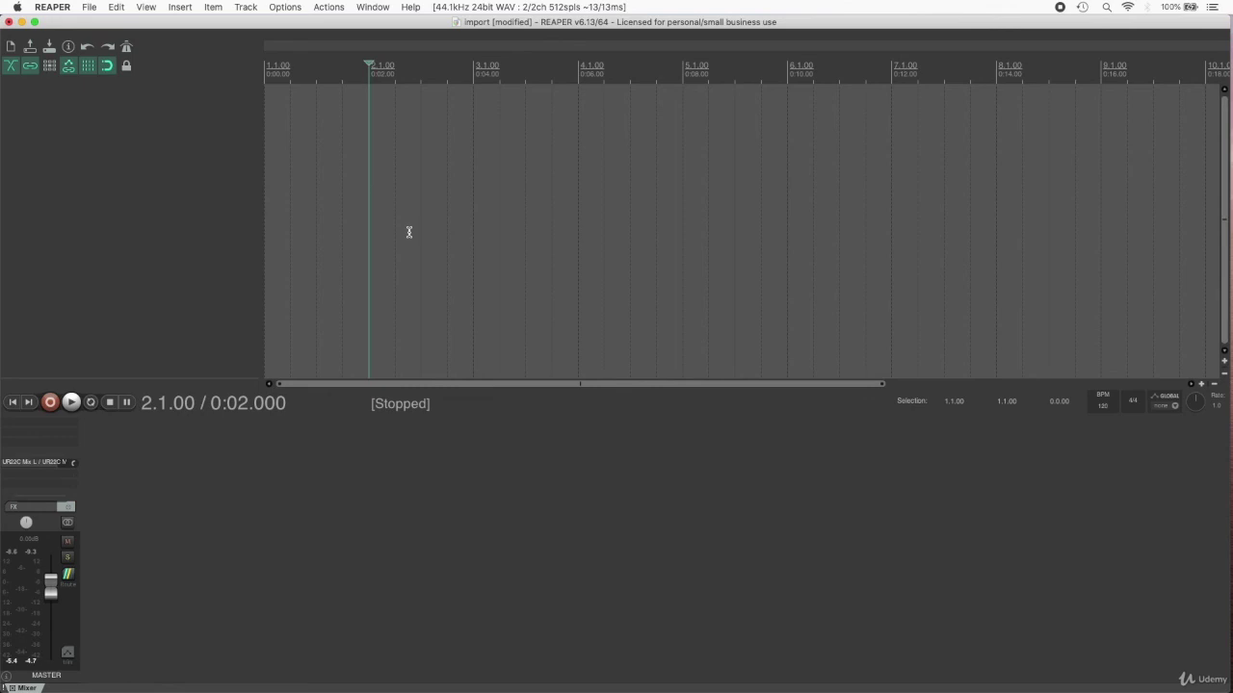
Switch to Finder, bring the import folder window over the empty project to examine its files, and move it away.
key("super+Tab")
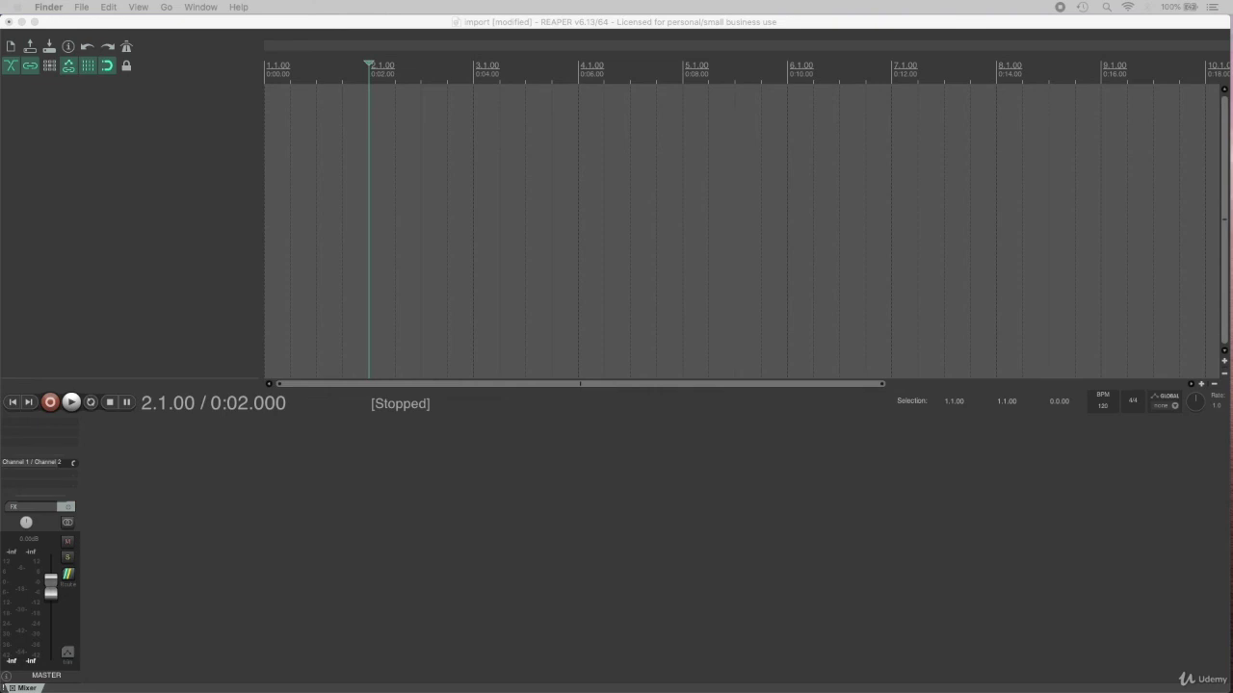
left_click_drag(287, 150, 497, 210)
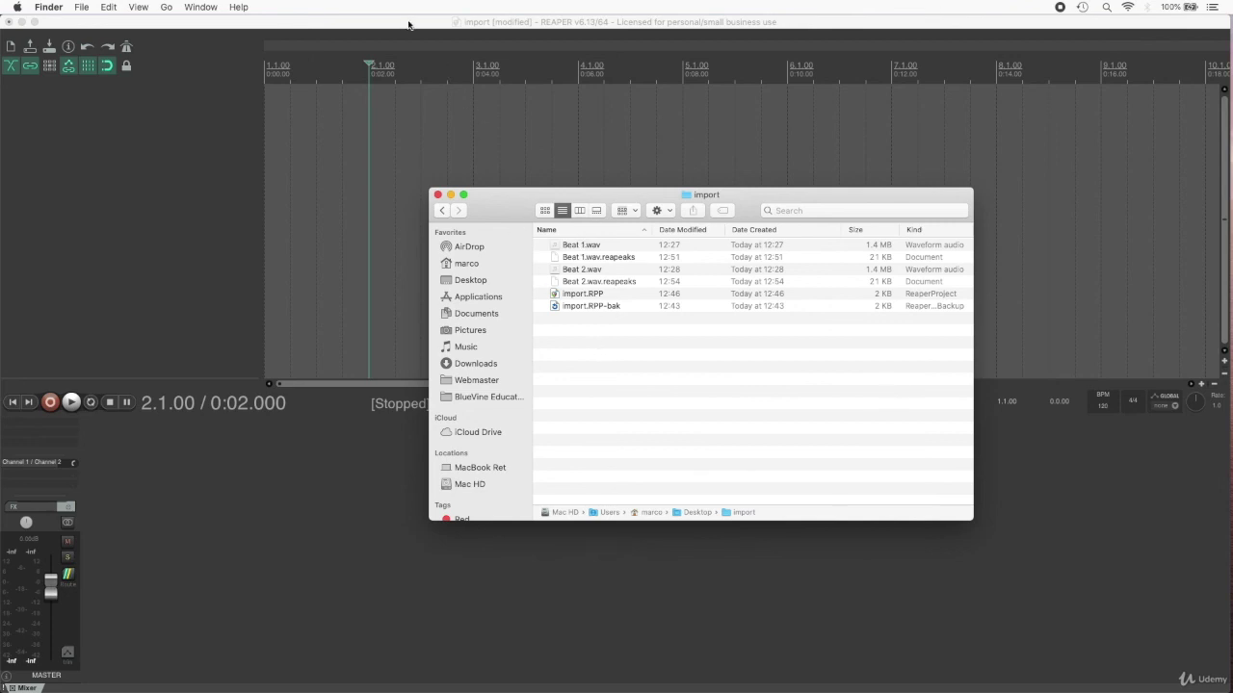
left_click_drag(514, 208, 0, 174)
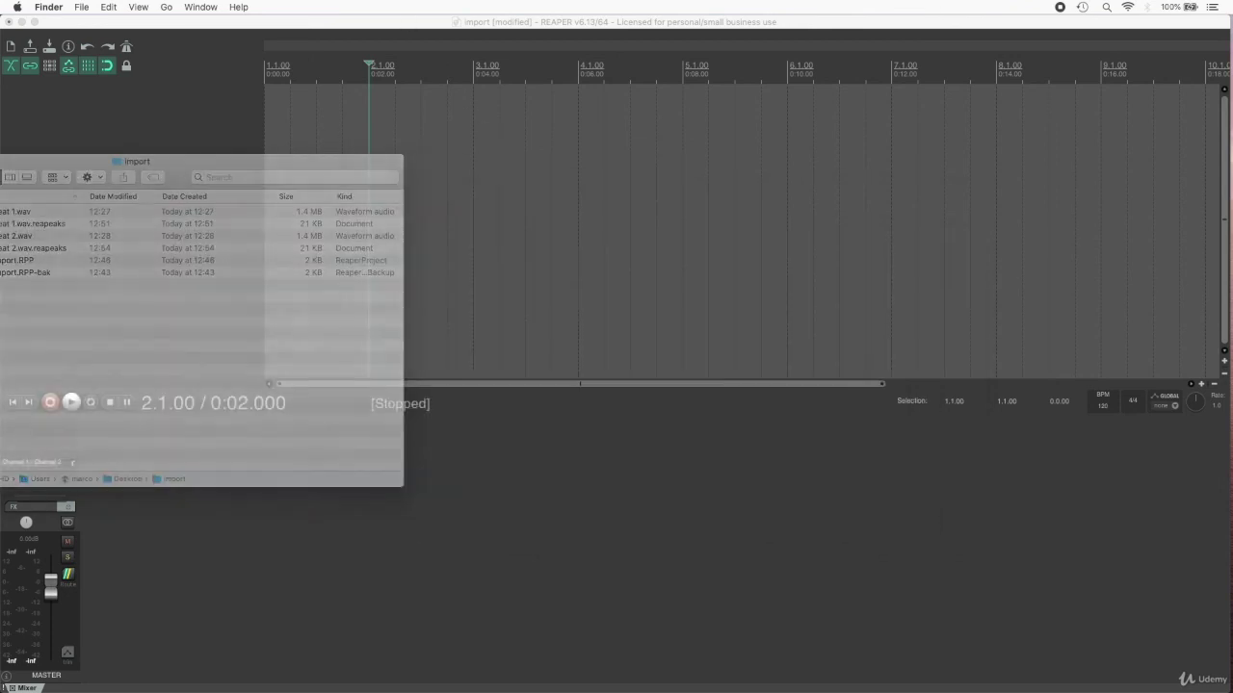